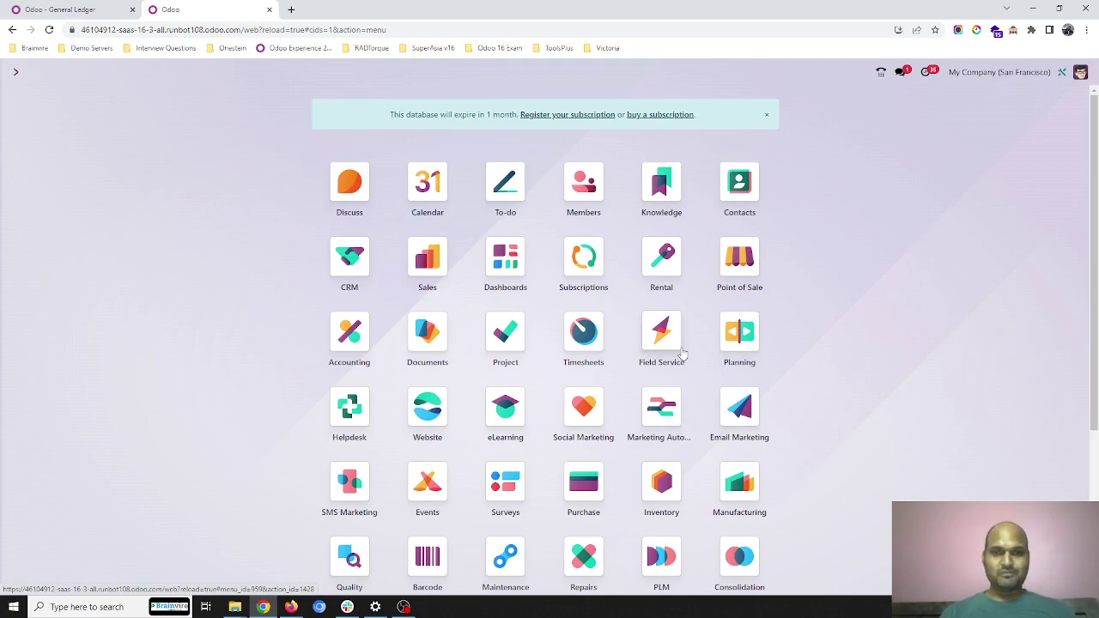
Step: Search the home menu for 'acc' to find the Accounting app
text(acc)
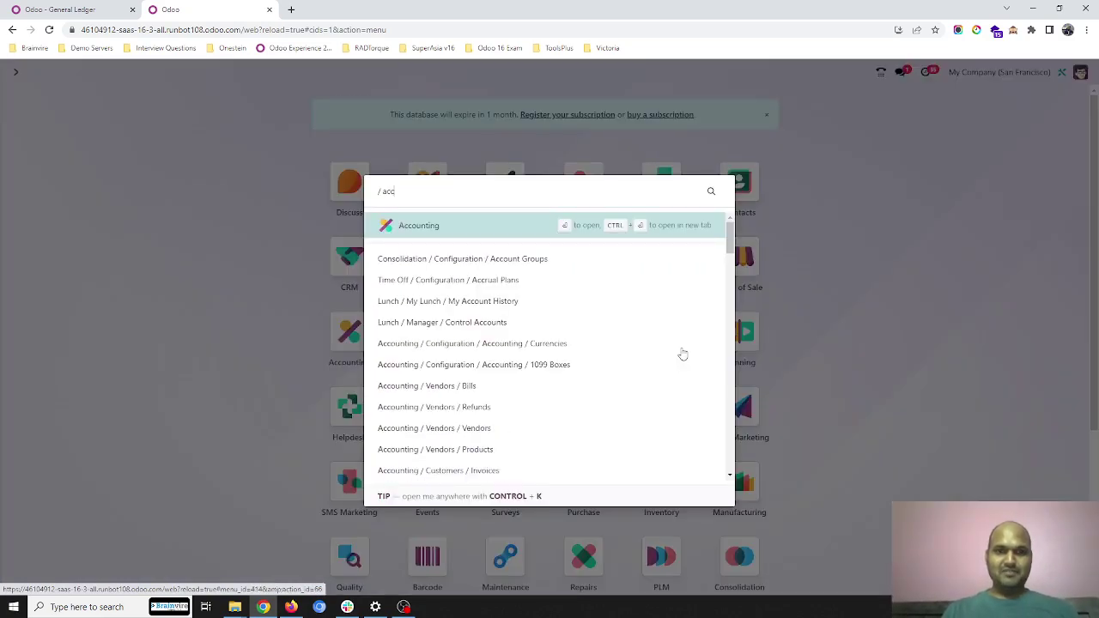
key(Escape)
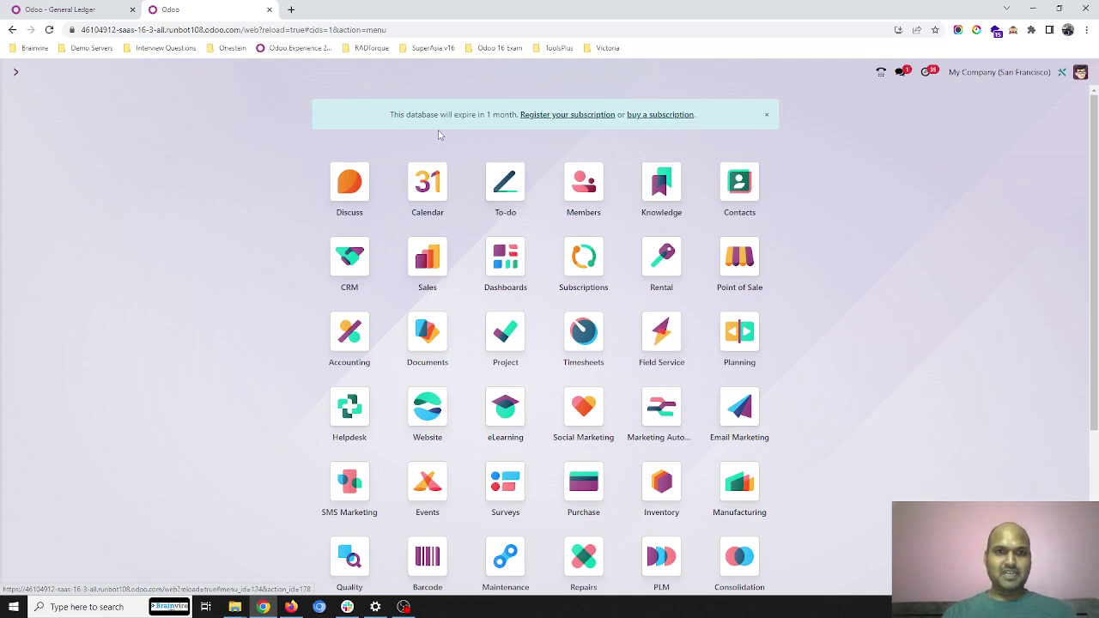
Step: Open the Accounting settings at Stock Valuation to see automatic accounting with 110100 Stock Valuation
click(349, 334)
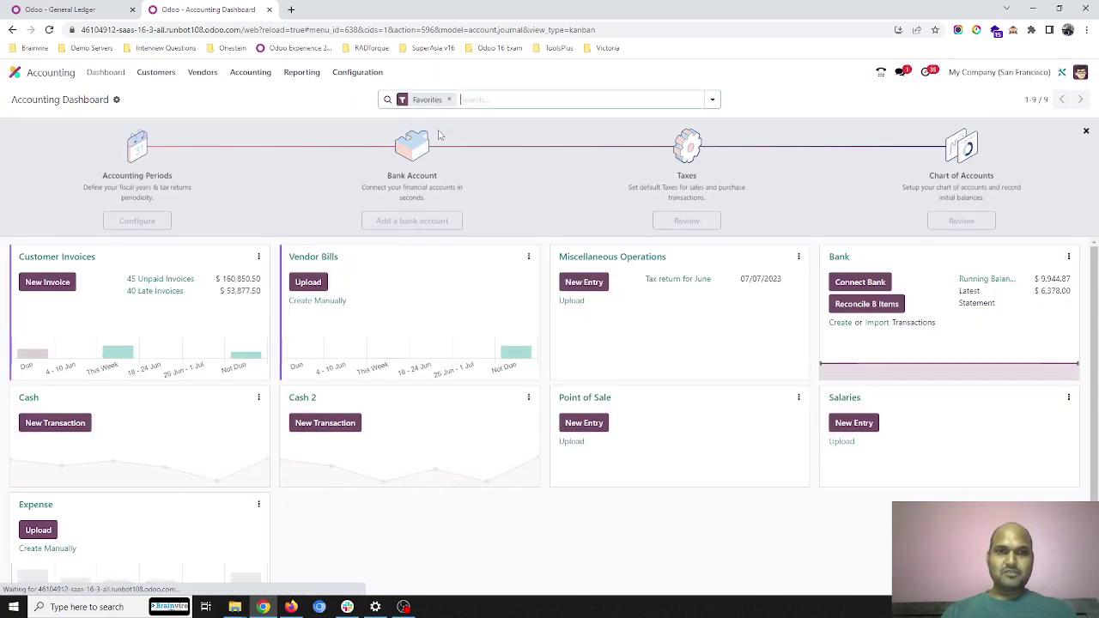
click(357, 72)
click(367, 96)
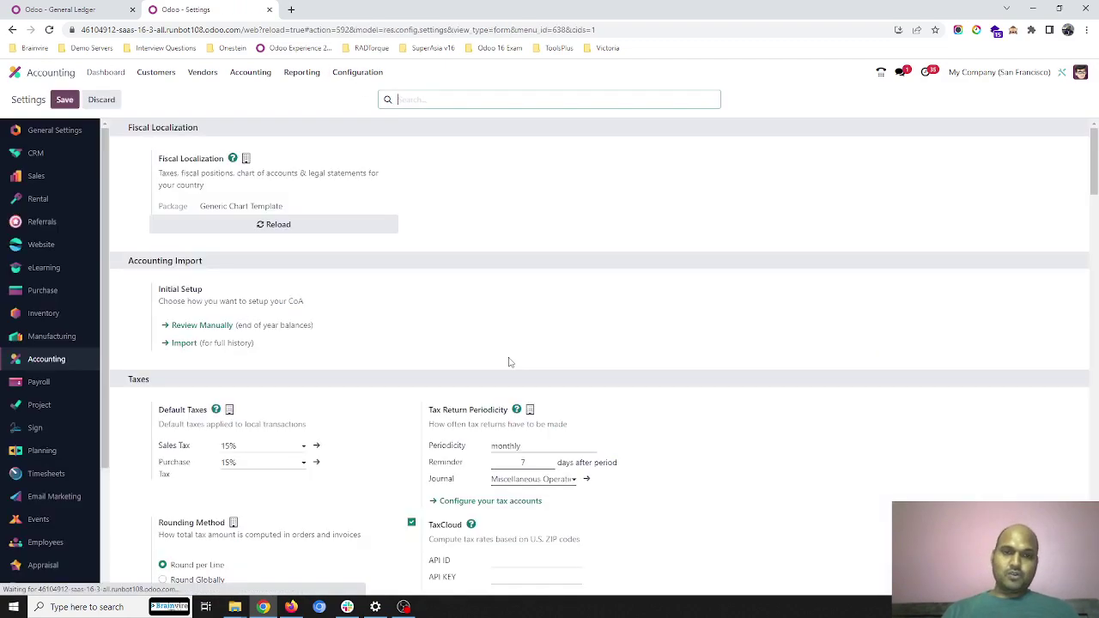
scroll(527, 422, down, 10)
scroll(558, 434, down, 15)
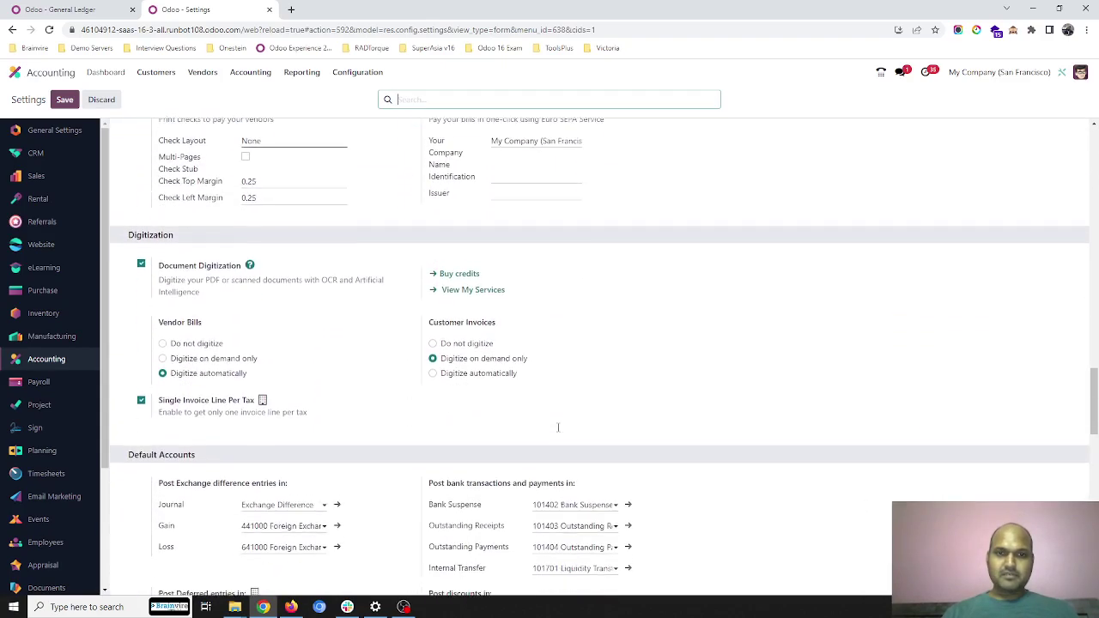
scroll(500, 453, down, 3)
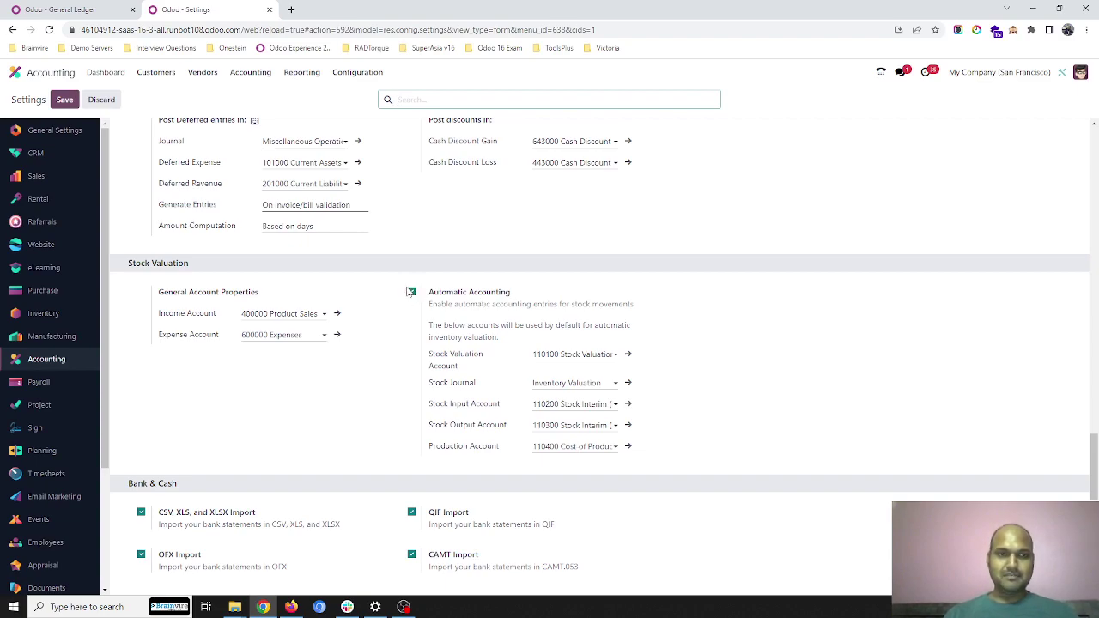
Step: Open the Production product category and confirm AVCO costing with Automated inventory valuation
click(355, 73)
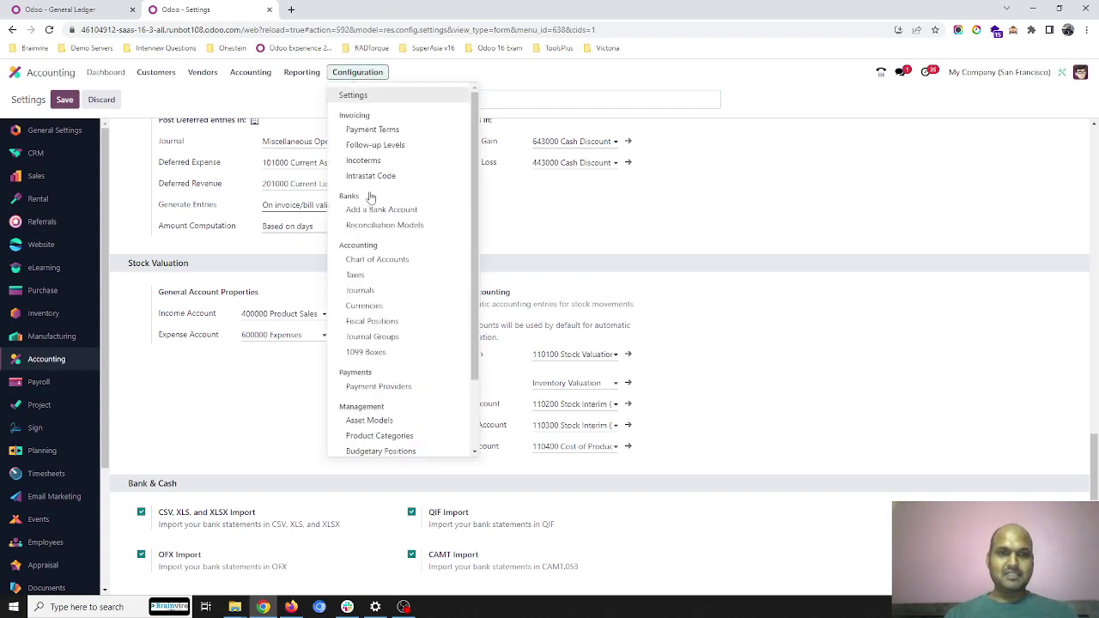
scroll(378, 297, down, 2)
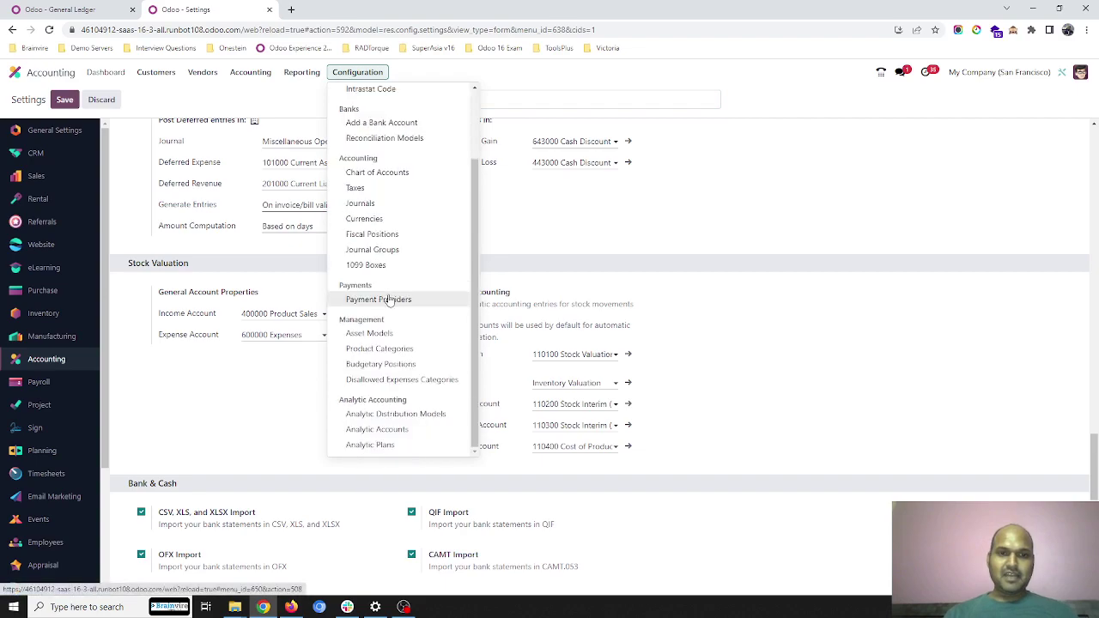
click(399, 355)
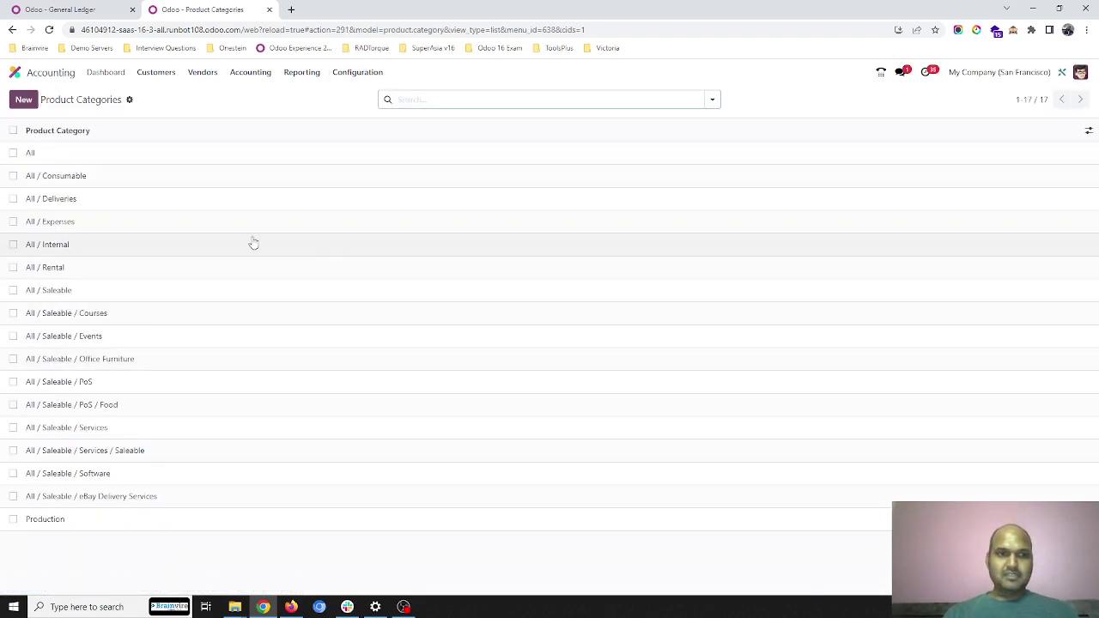
click(129, 527)
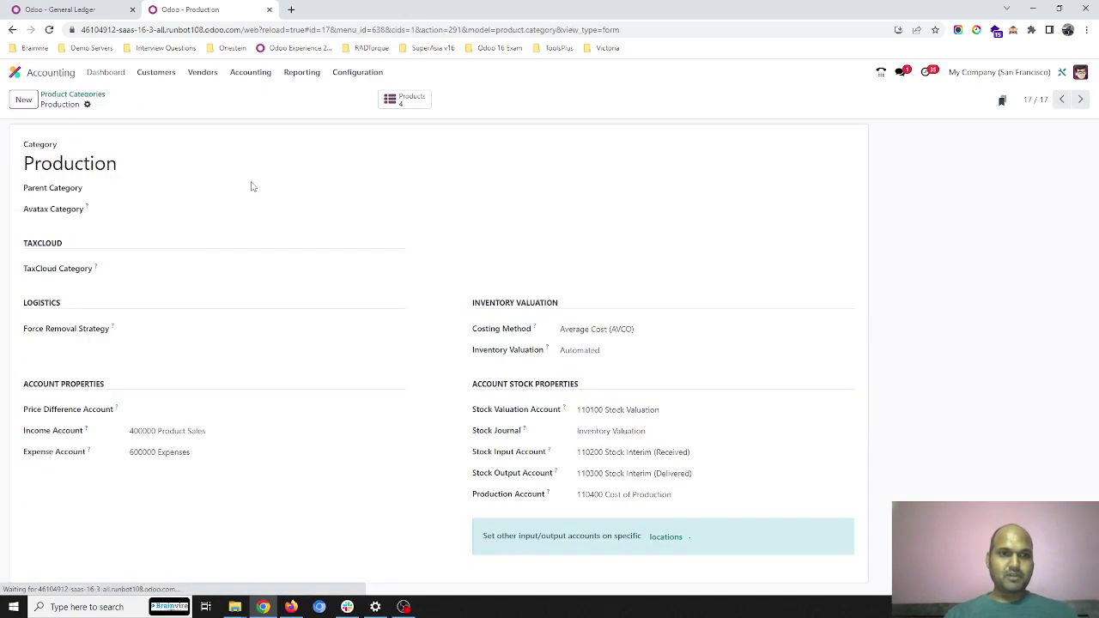
click(589, 351)
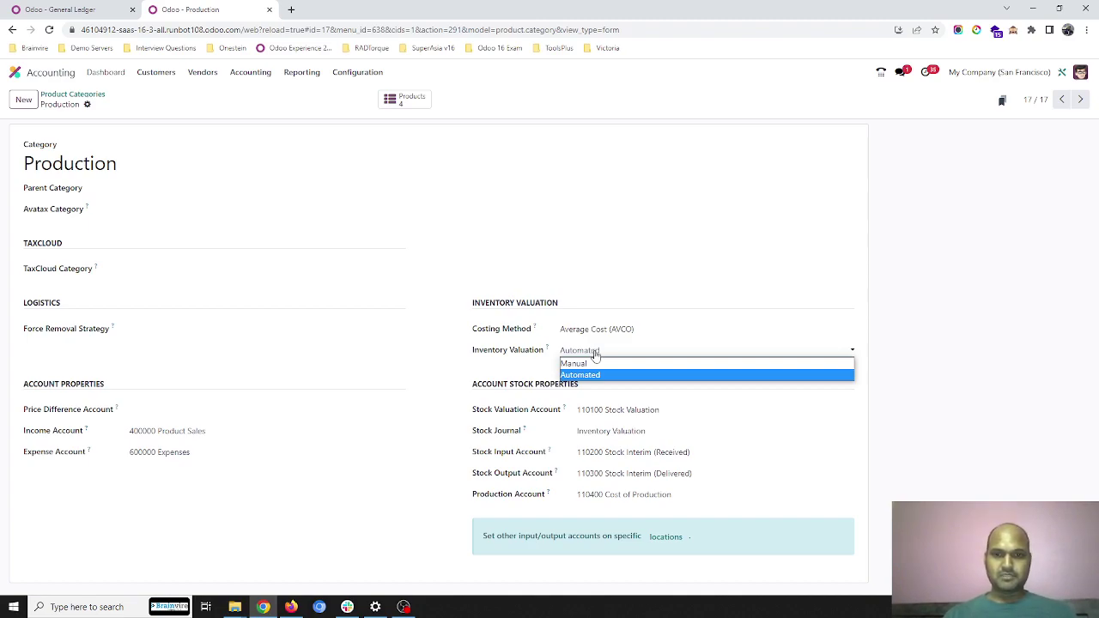
click(681, 392)
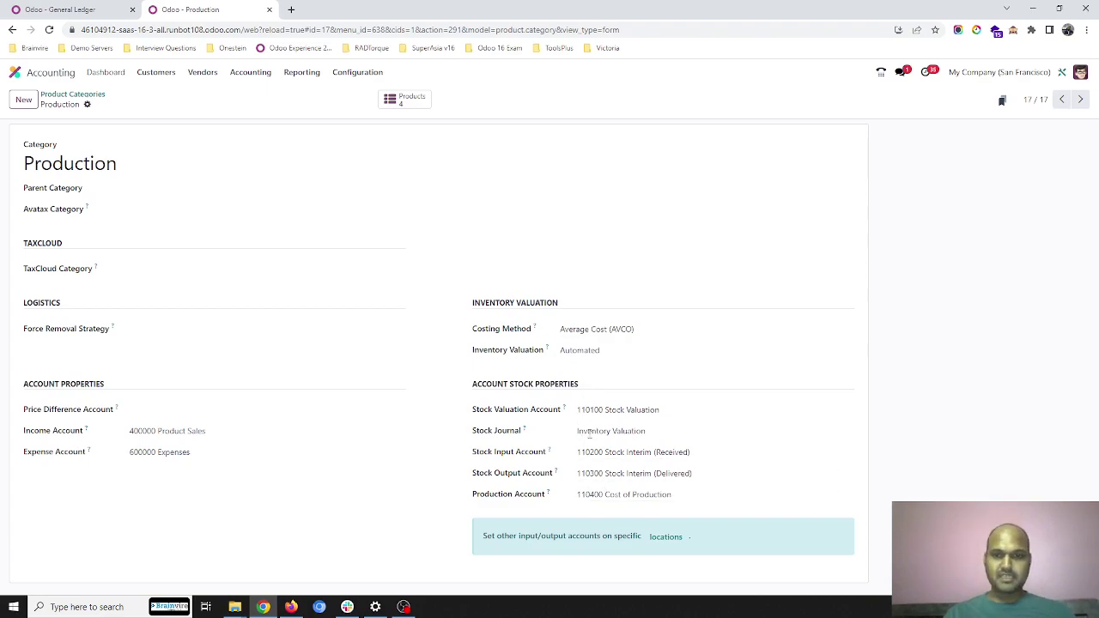
click(94, 11)
click(197, 9)
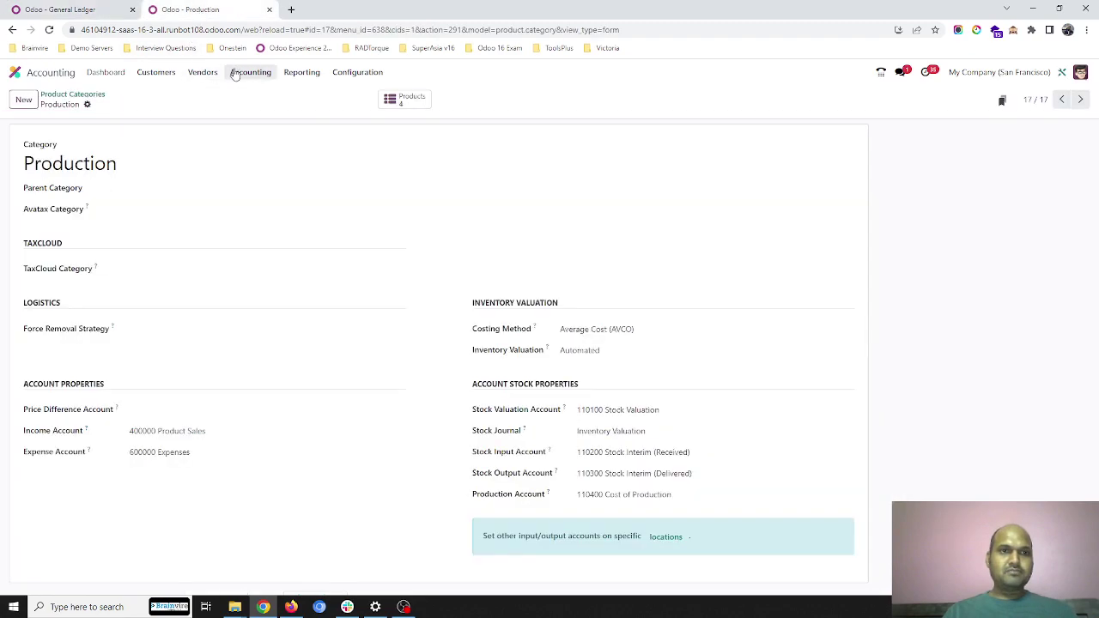
click(14, 72)
Step: Open the FG1 bill of materials and view its OP1 operation on work center WC1
text(bill)
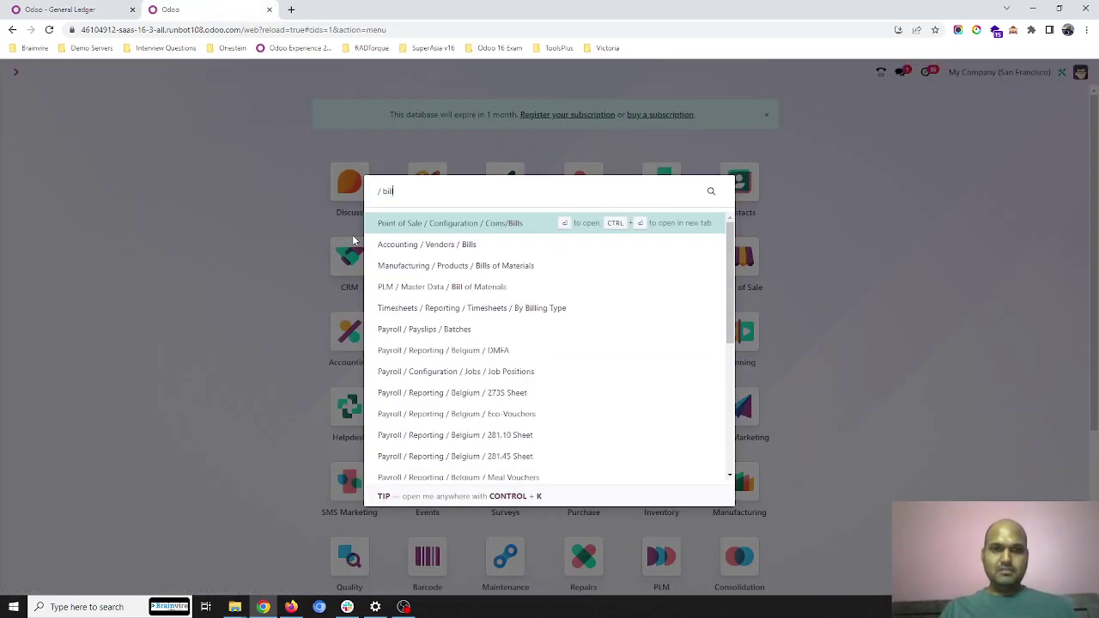
key(Down)
key(Return)
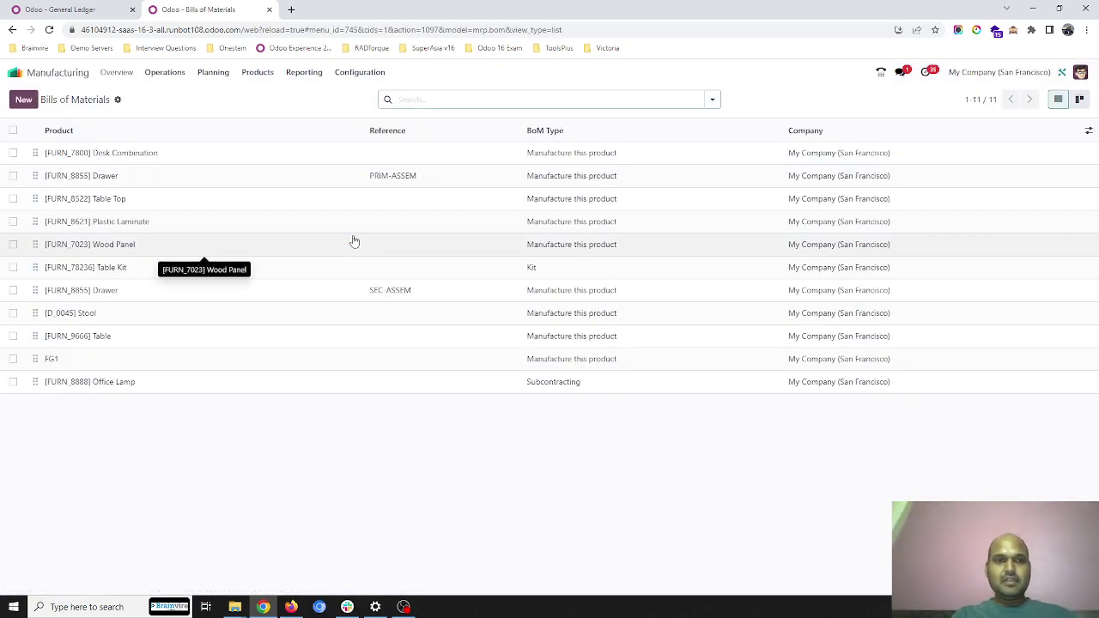
click(211, 361)
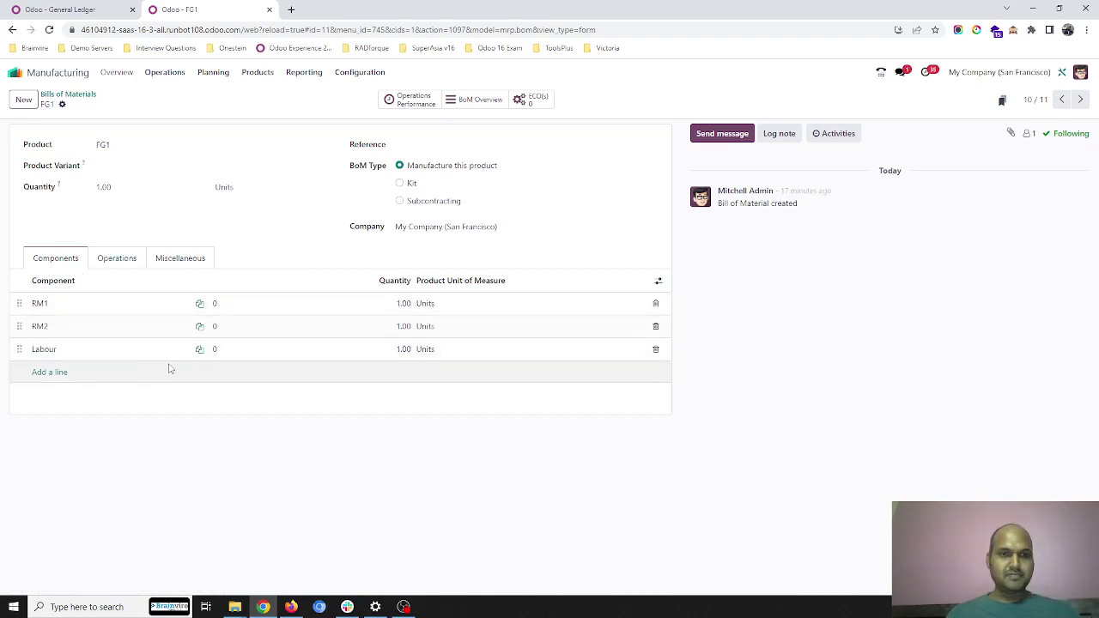
click(111, 254)
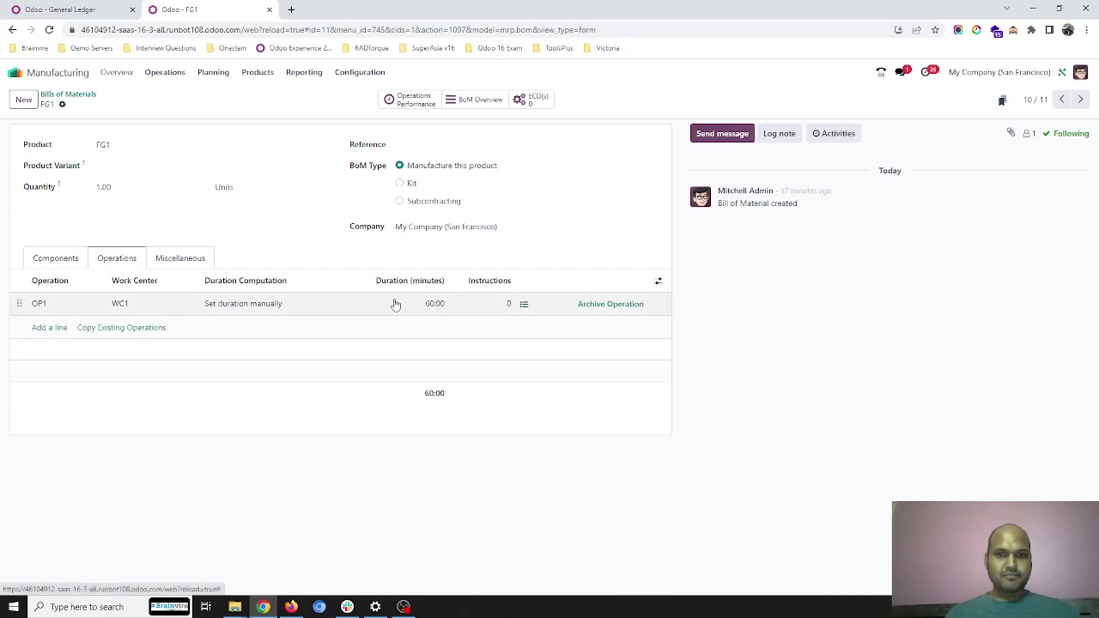
click(173, 307)
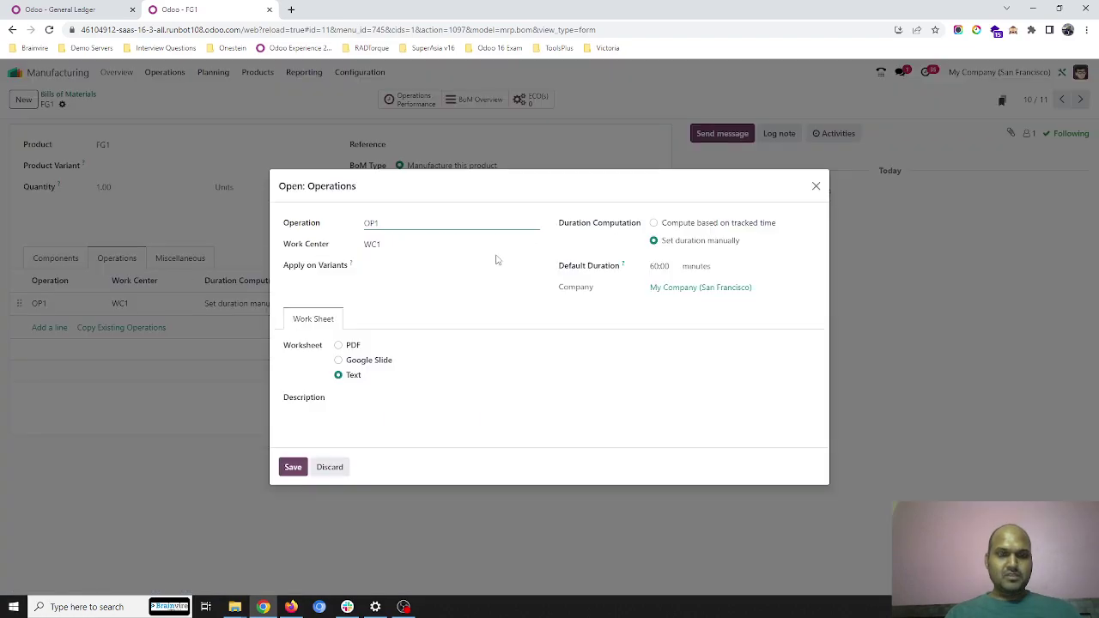
Step: Inspect work center WC1's details, then close both dialogs without changes
click(532, 252)
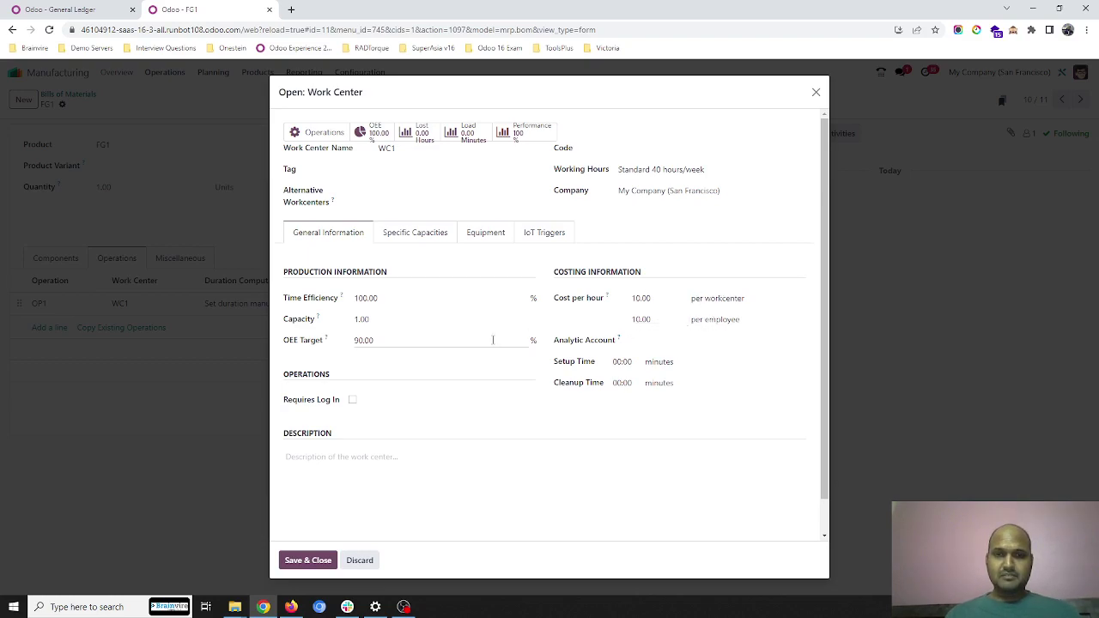
click(369, 560)
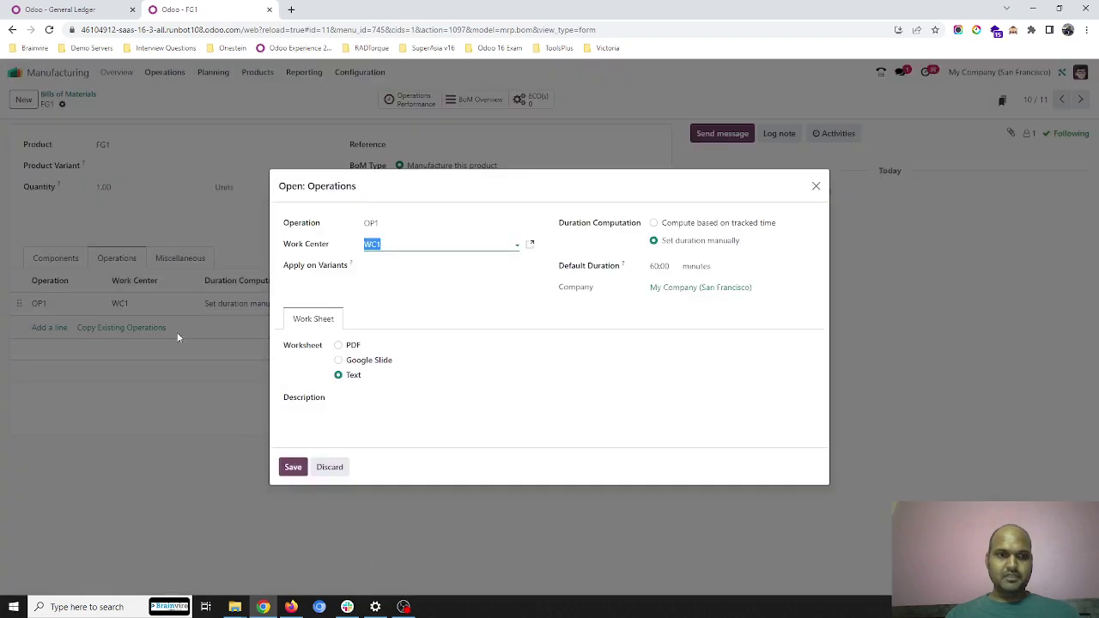
click(333, 467)
Step: Add the Consumed in Operation and Manual Consumption columns to FG1's component list
click(69, 258)
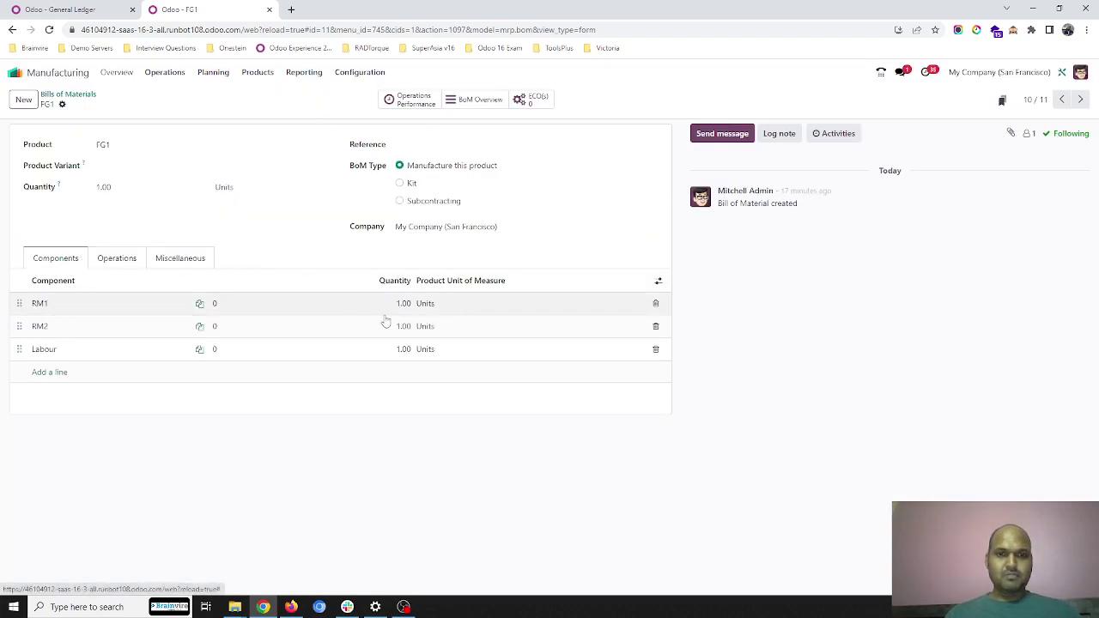
click(658, 280)
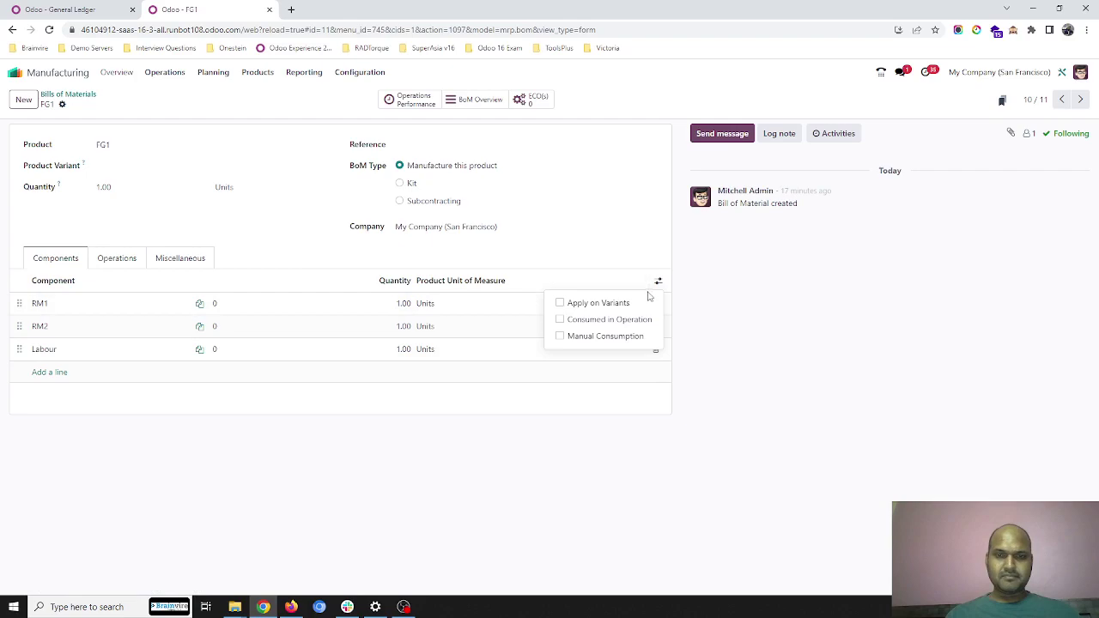
click(637, 319)
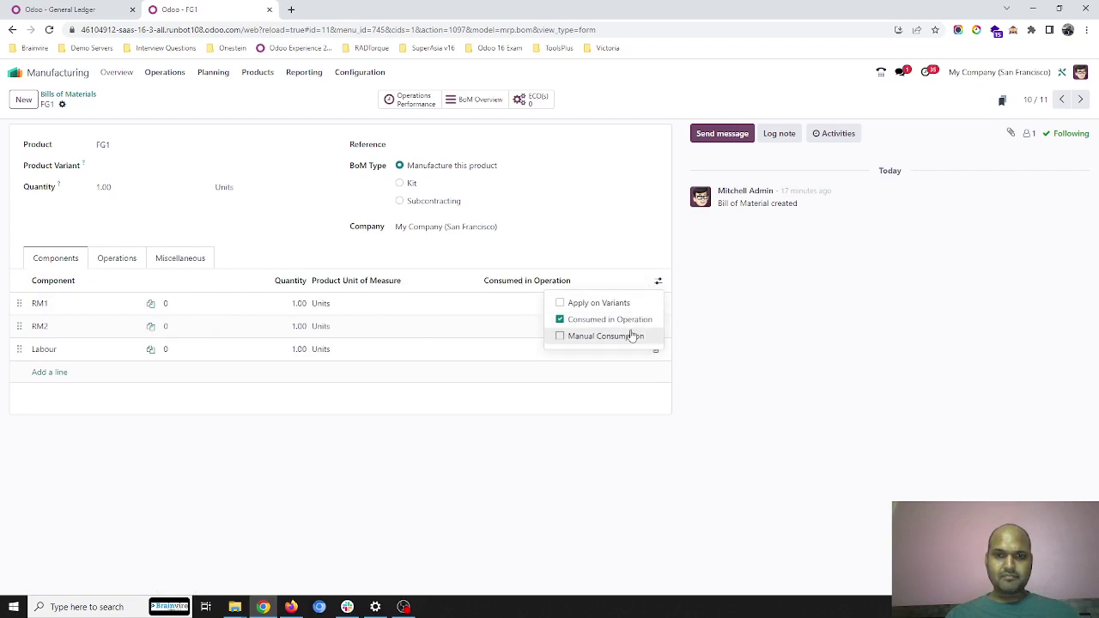
click(633, 335)
click(618, 258)
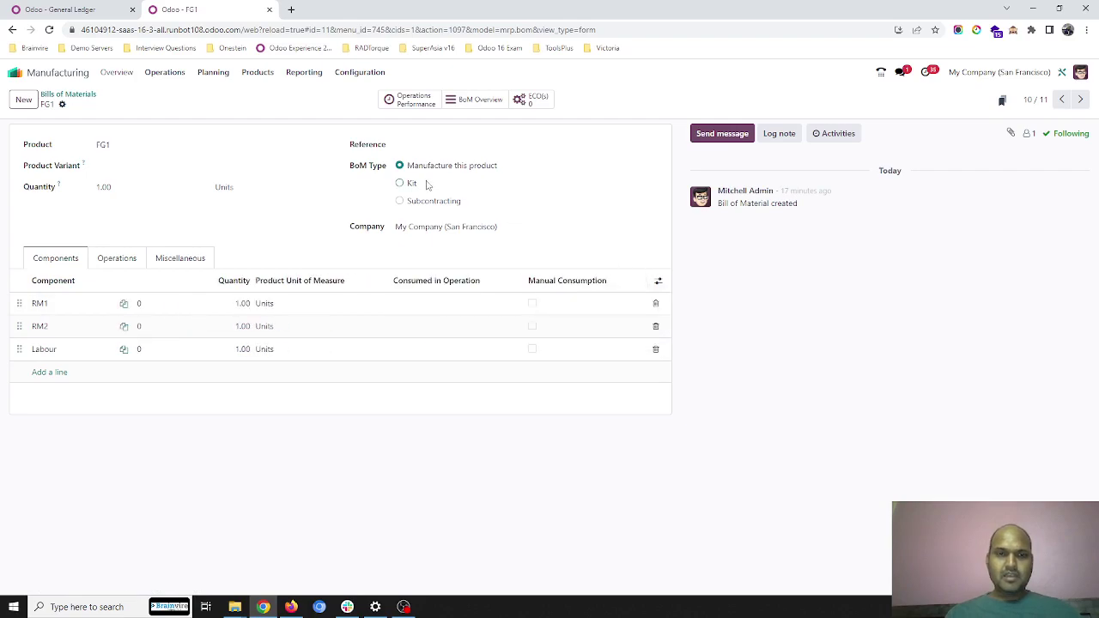
click(464, 101)
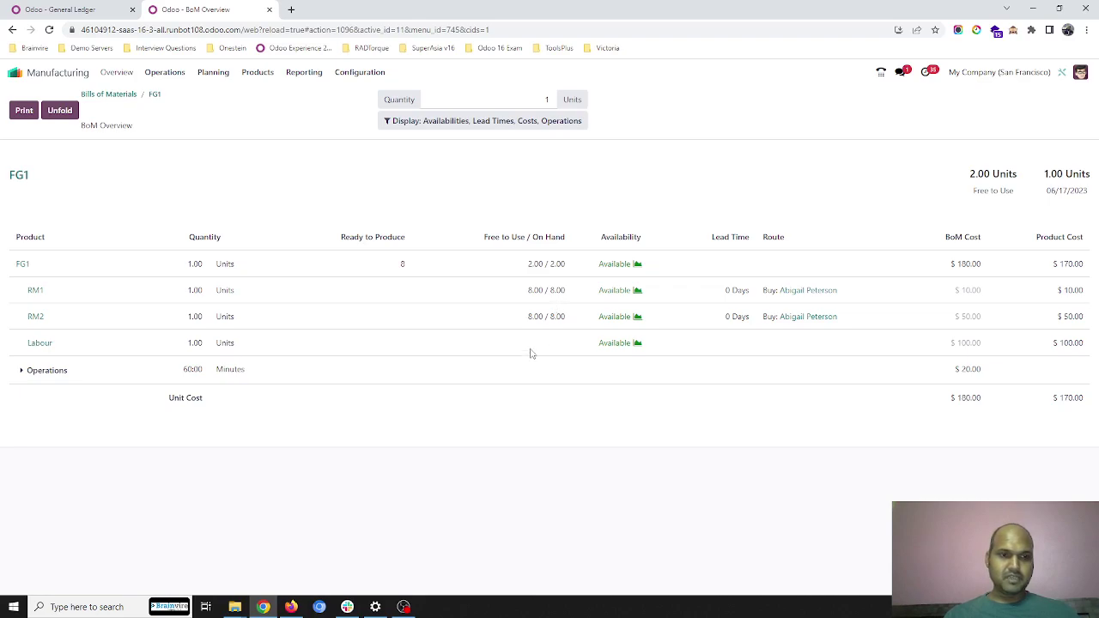
Step: Expand the Operations cost breakdown in FG1's BoM overview, then list the manufacturing orders
click(43, 372)
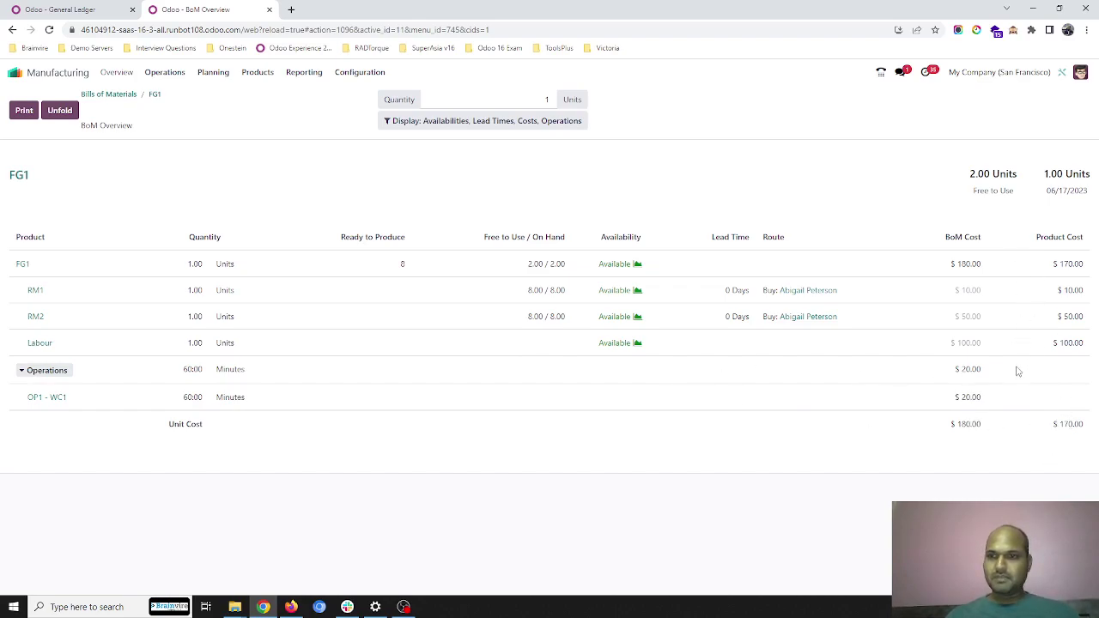
click(174, 74)
click(177, 94)
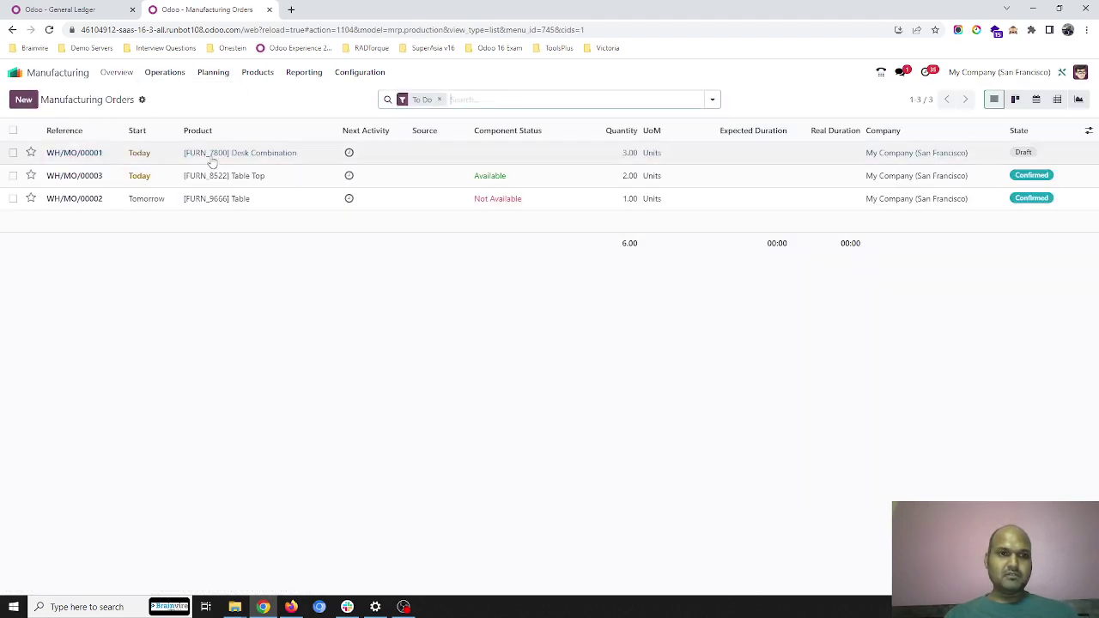
Step: Create a new manufacturing order for product FG1 and save it
click(23, 99)
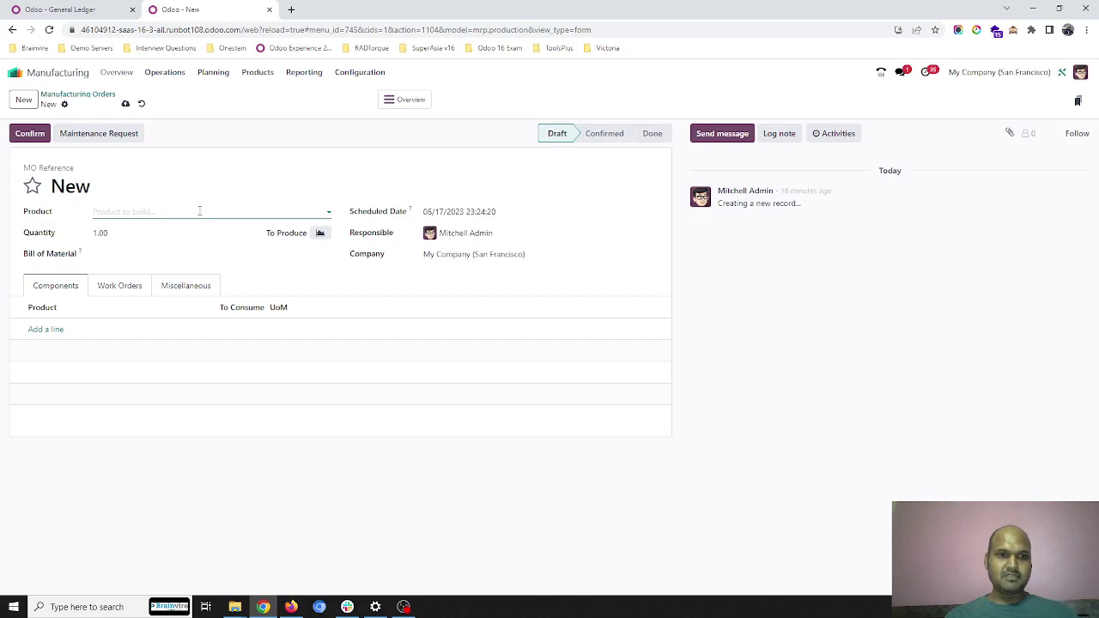
click(199, 211)
text(fg)
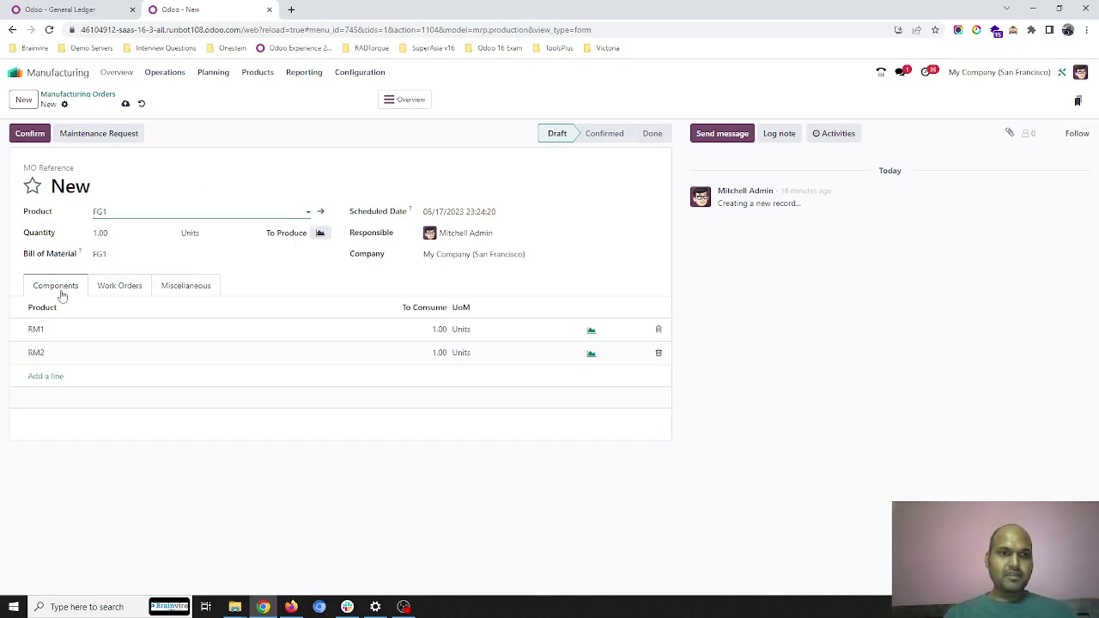
click(126, 104)
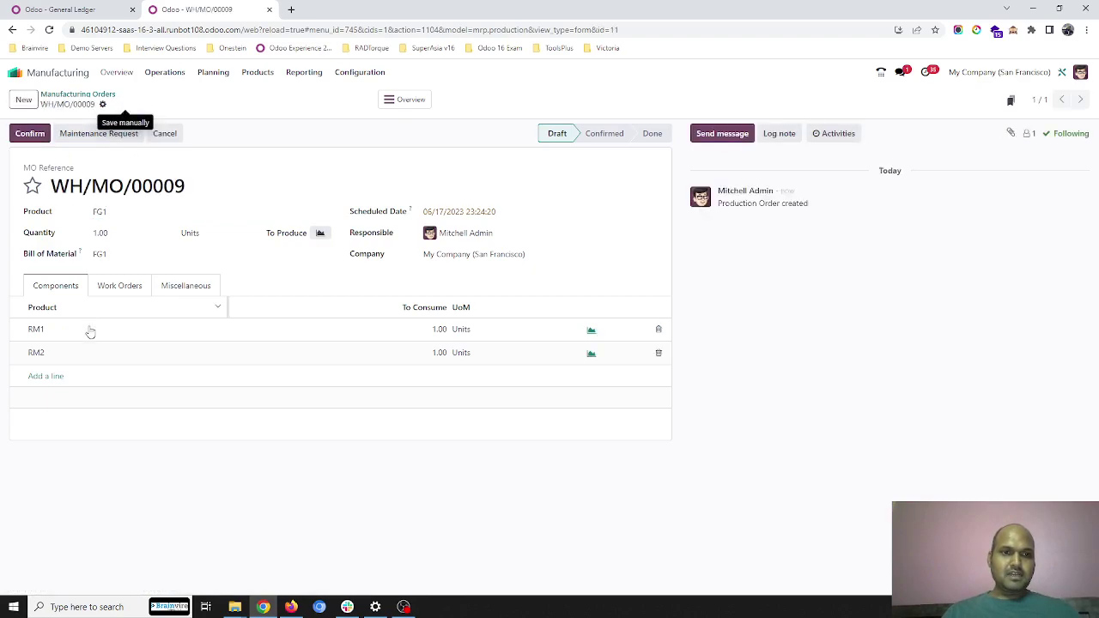
Step: Add Labour as a component with 1 to consume, save, and confirm the order
click(57, 375)
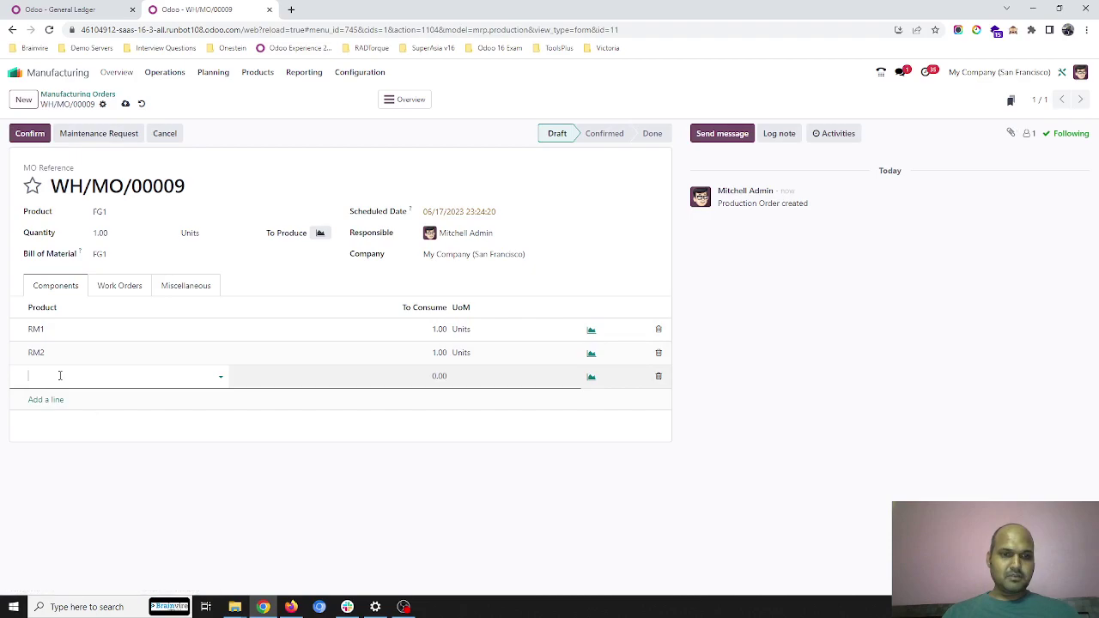
text(lab)
click(372, 392)
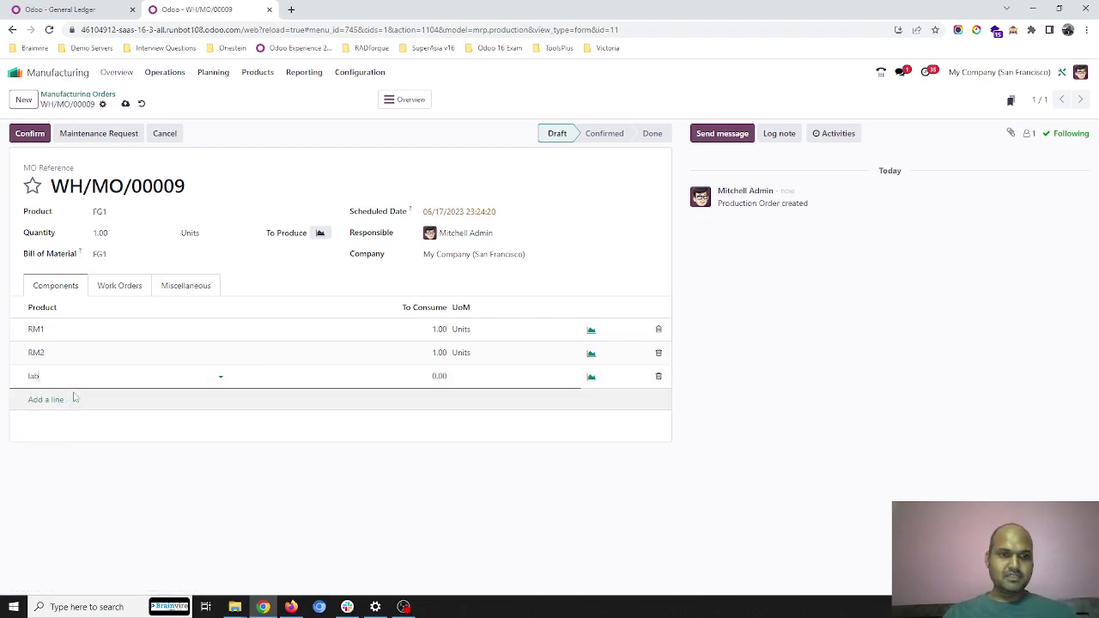
click(419, 379)
text(1)
click(353, 305)
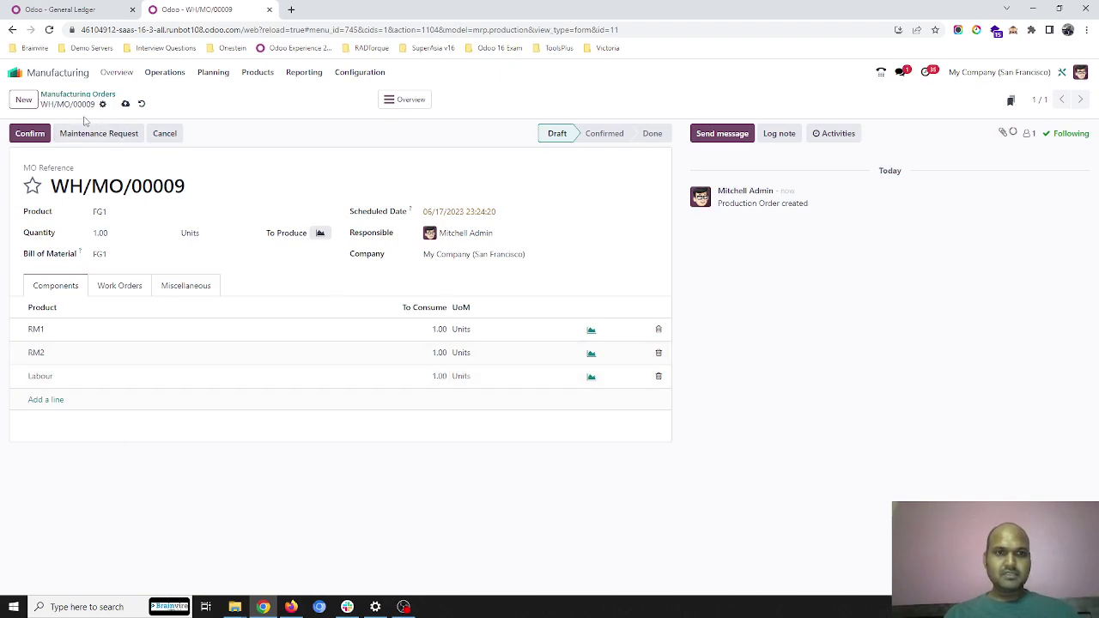
click(125, 104)
click(112, 287)
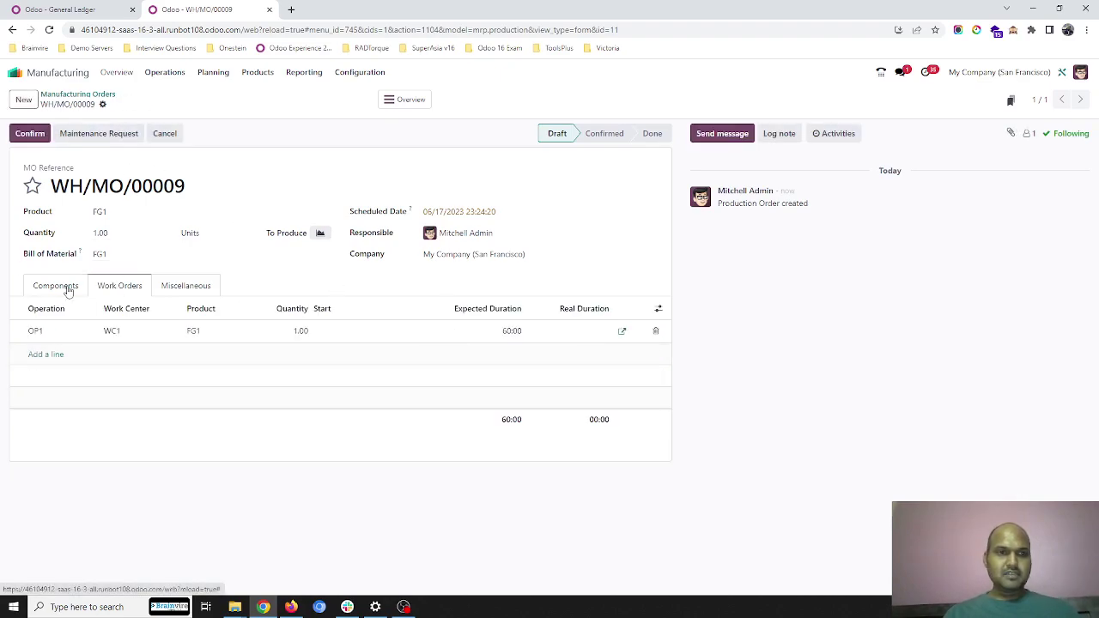
click(57, 285)
click(29, 133)
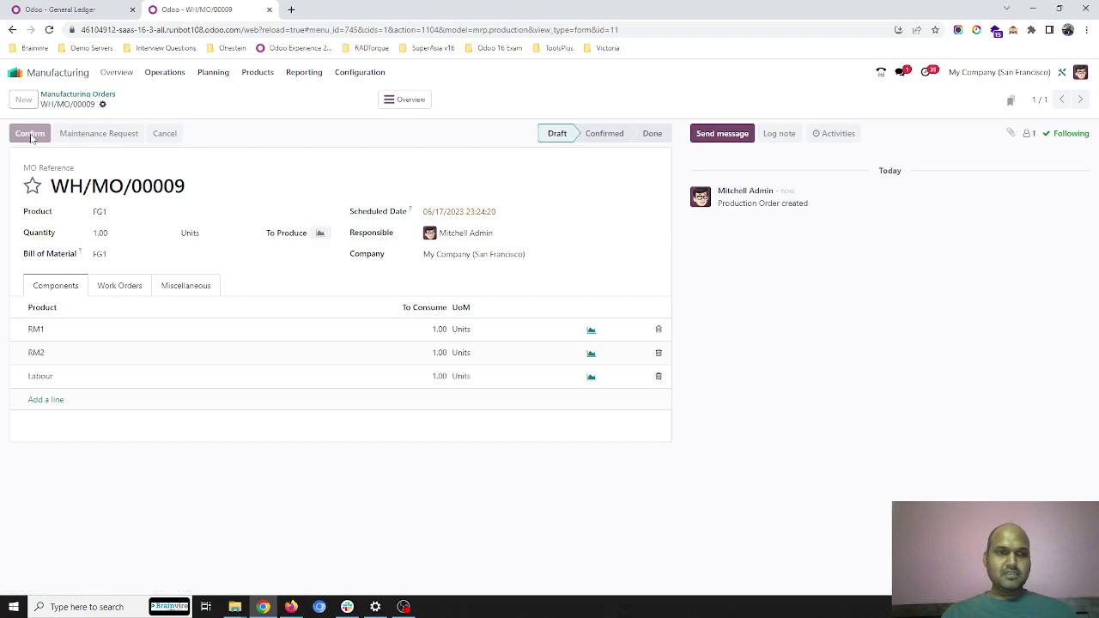
Step: Review WH/MO/00009's cost overview, plan it, and produce all, accepting the extra Labour consumption
click(411, 101)
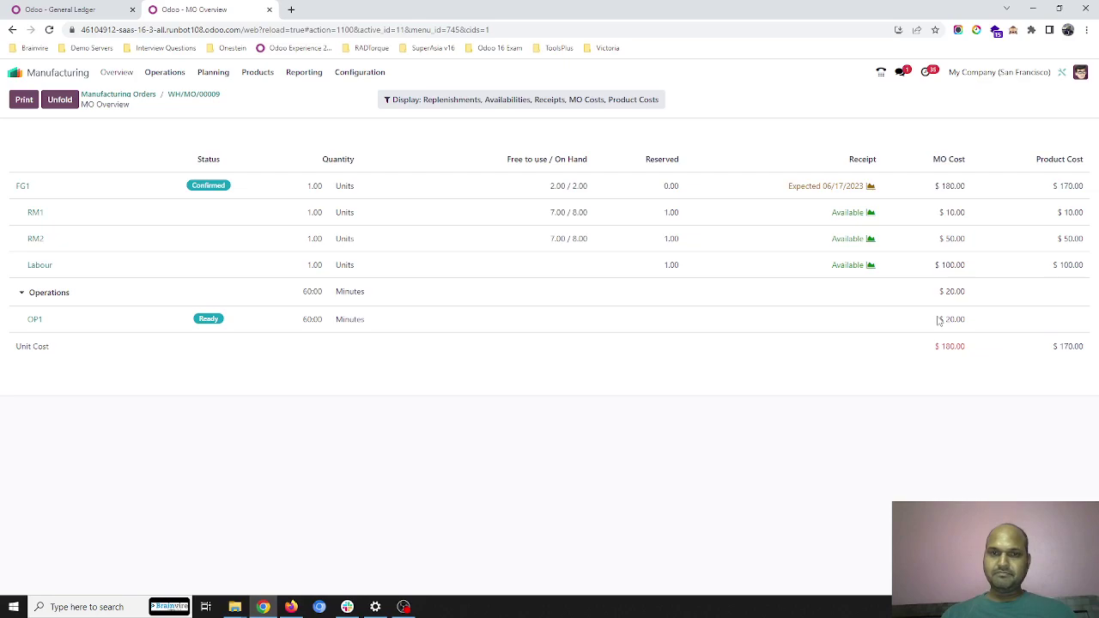
click(178, 99)
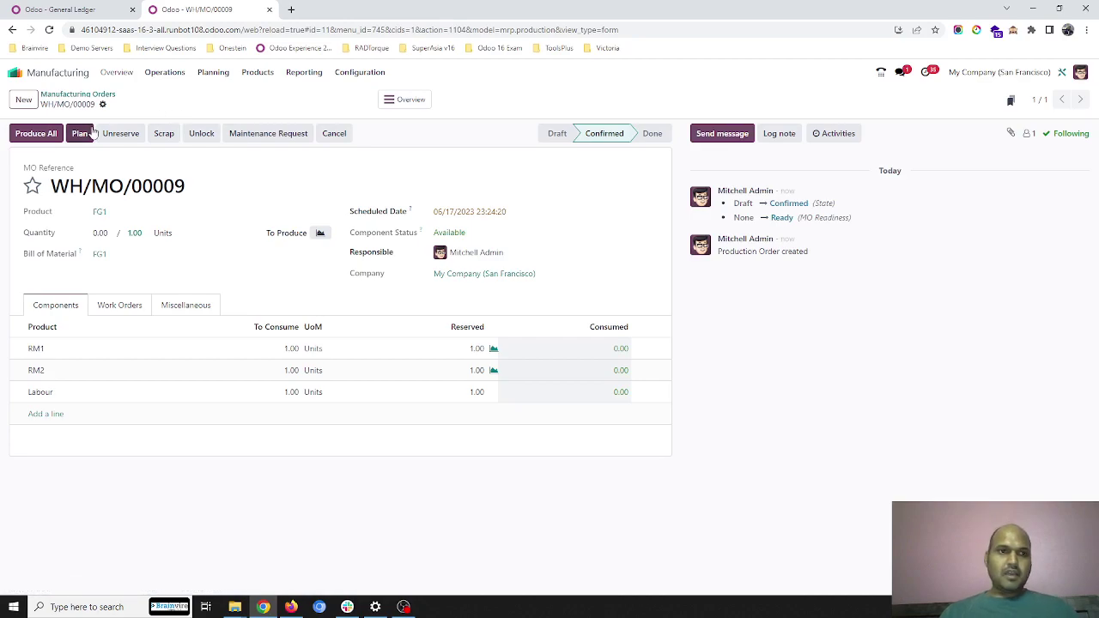
click(85, 134)
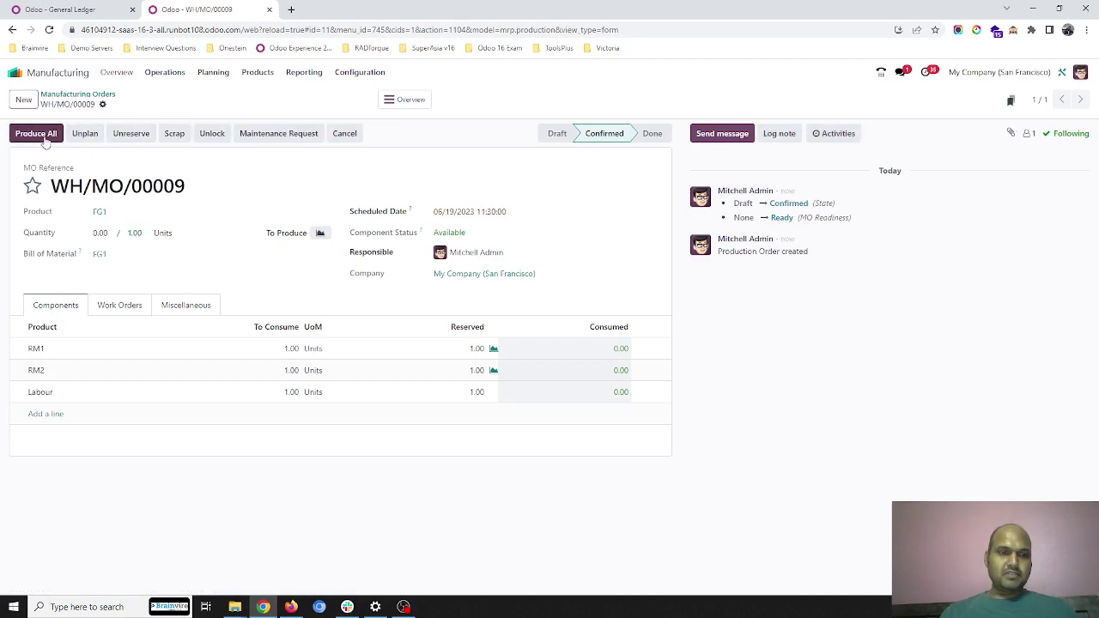
click(44, 139)
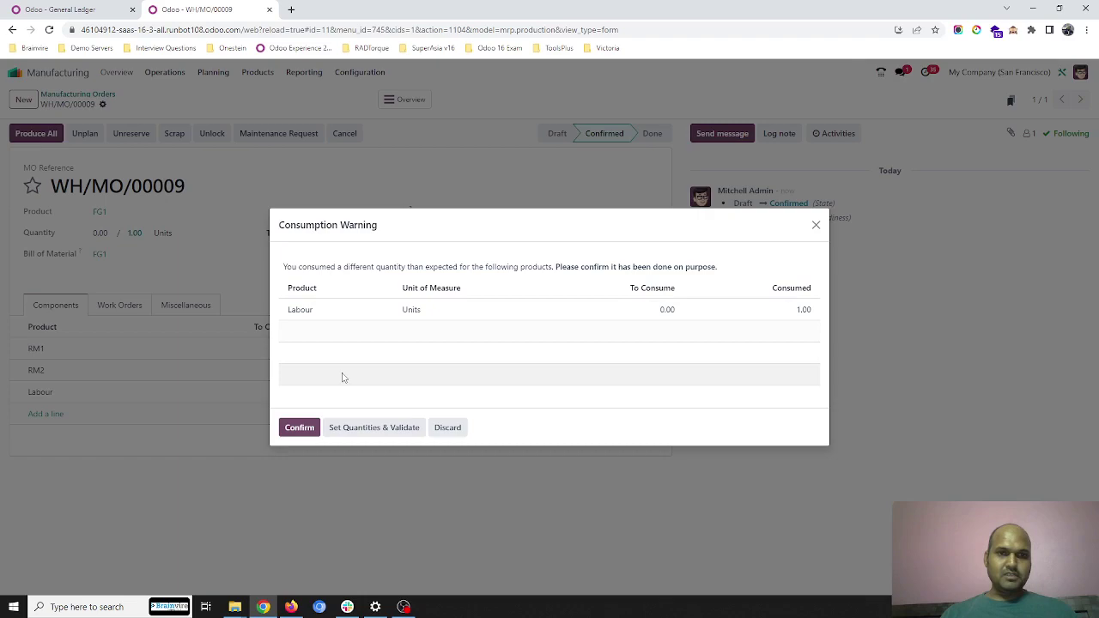
click(299, 426)
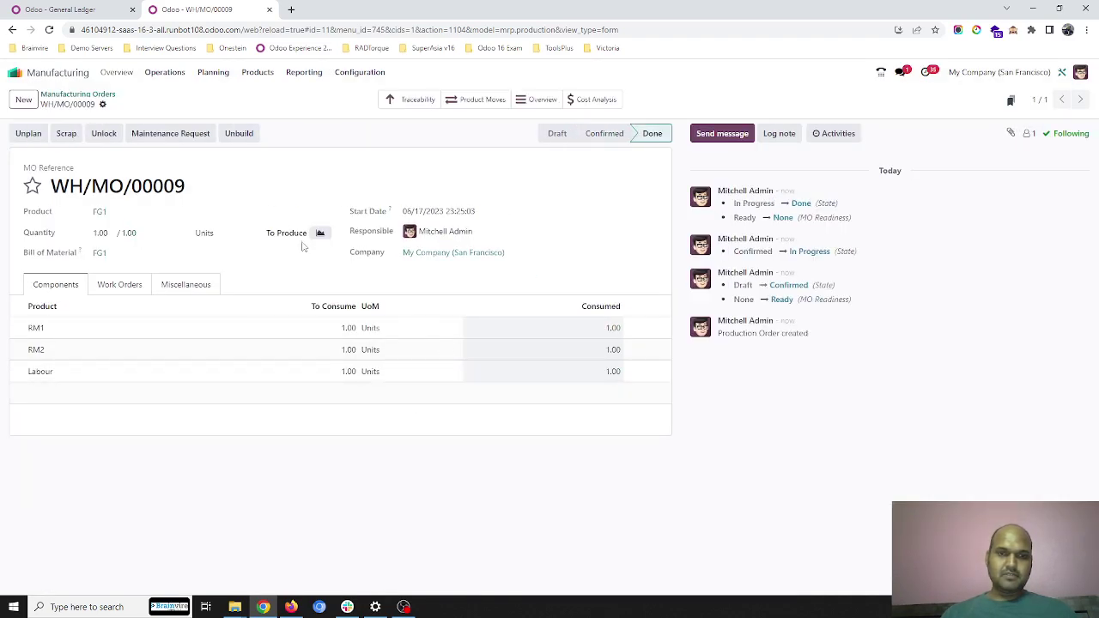
Step: Reload the General Ledger and match its new entries to the WH/MO/00009 reference
click(86, 10)
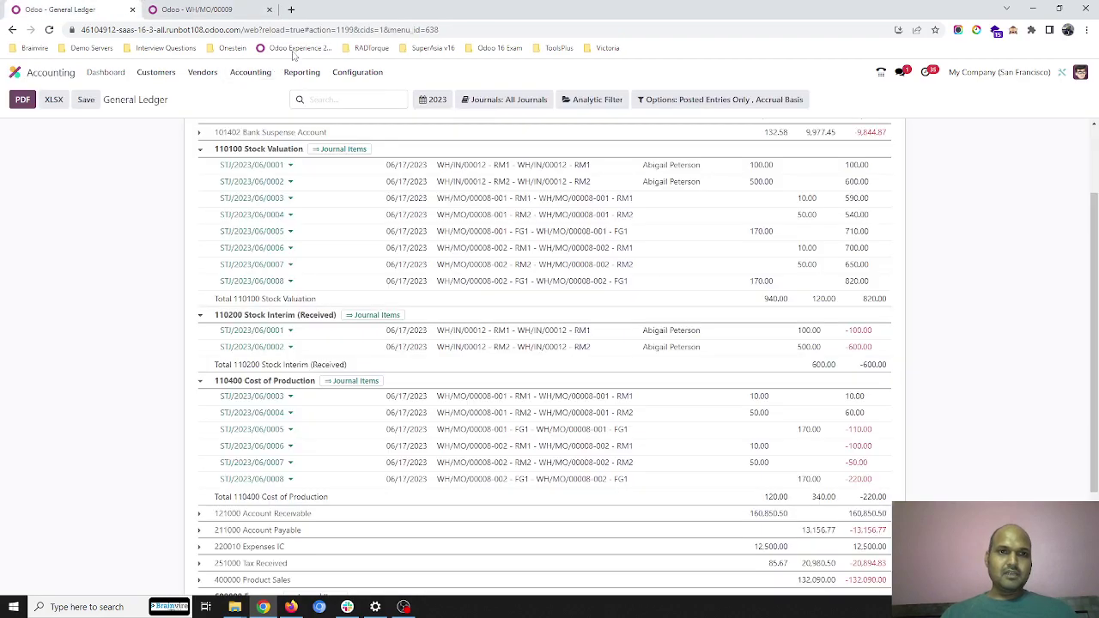
click(324, 31)
key(Return)
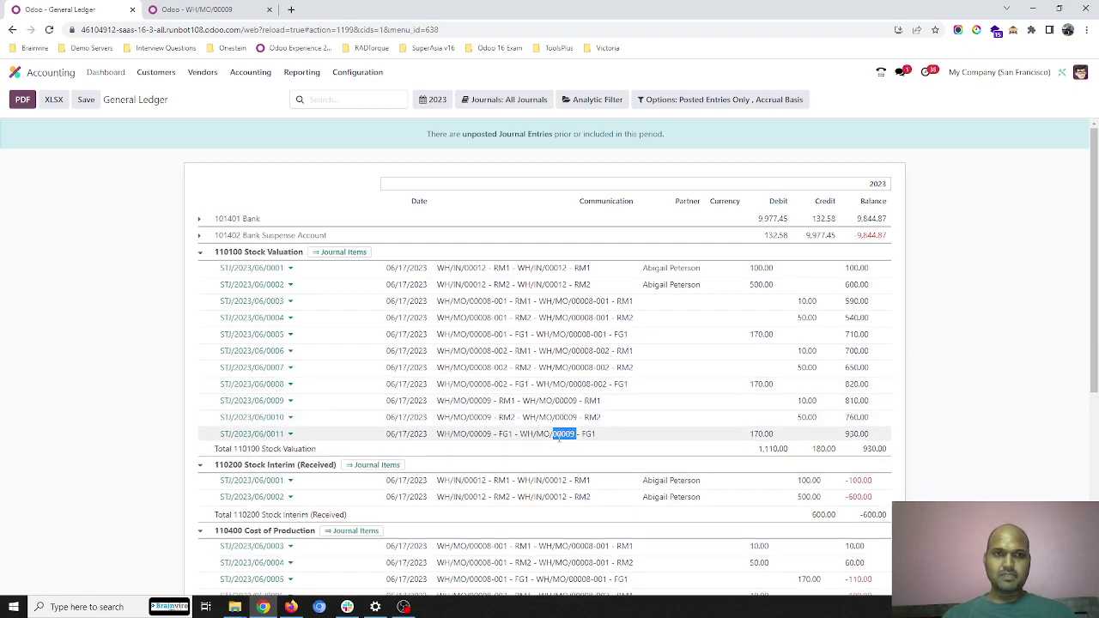
click(559, 434)
double_click(108, 187)
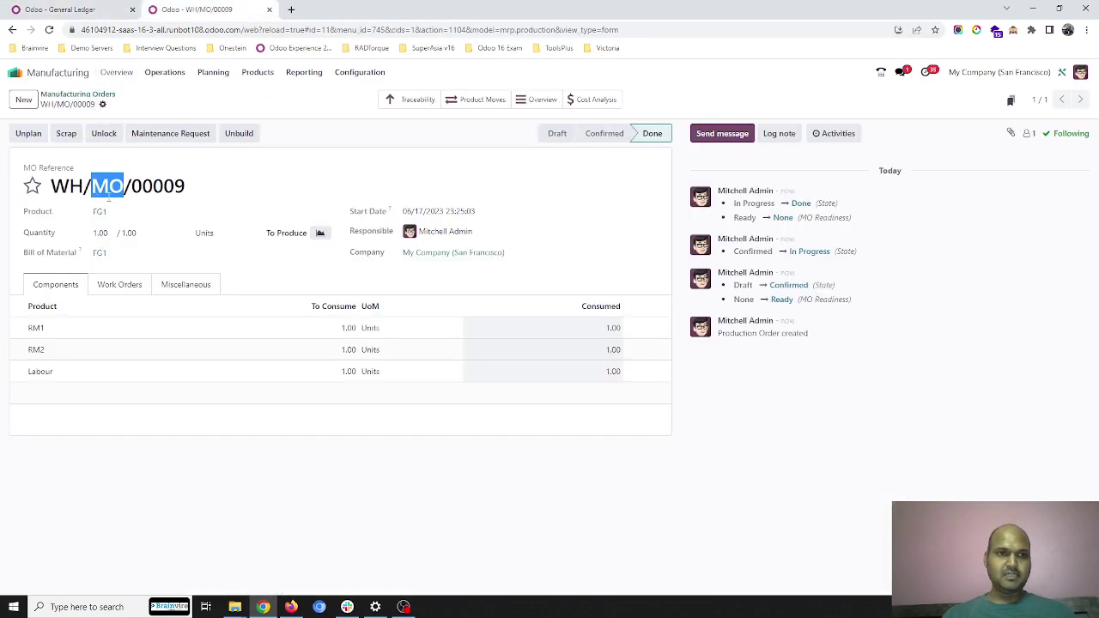
click(81, 10)
Step: Check FG1's 170.00 debit in Stock Valuation and 170.00 credit in Cost of Production
scroll(631, 404, down, 3)
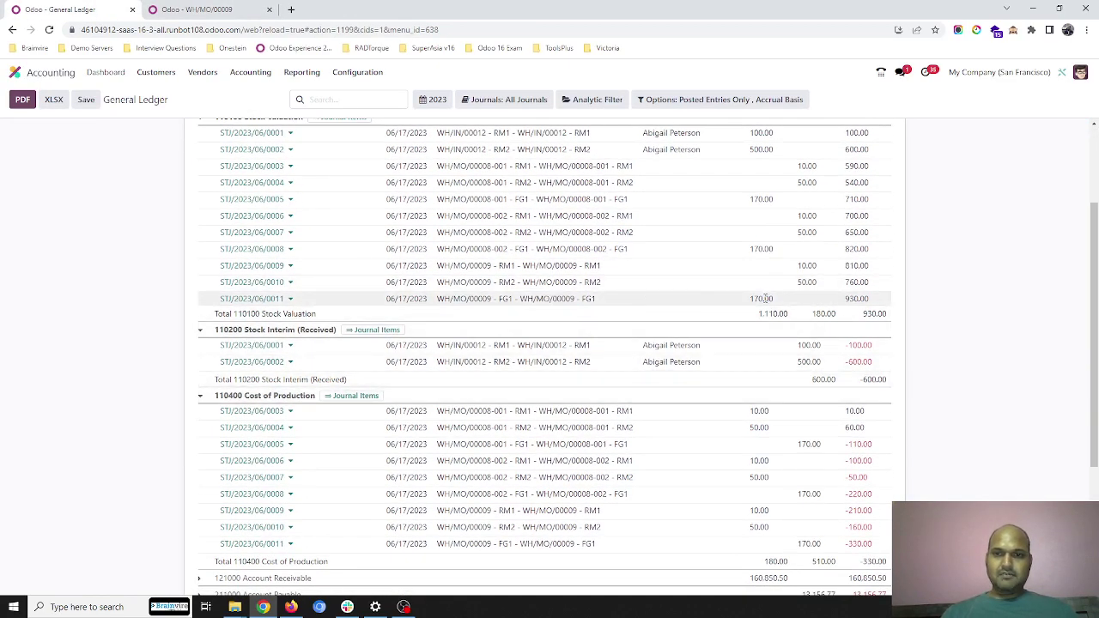
double_click(761, 298)
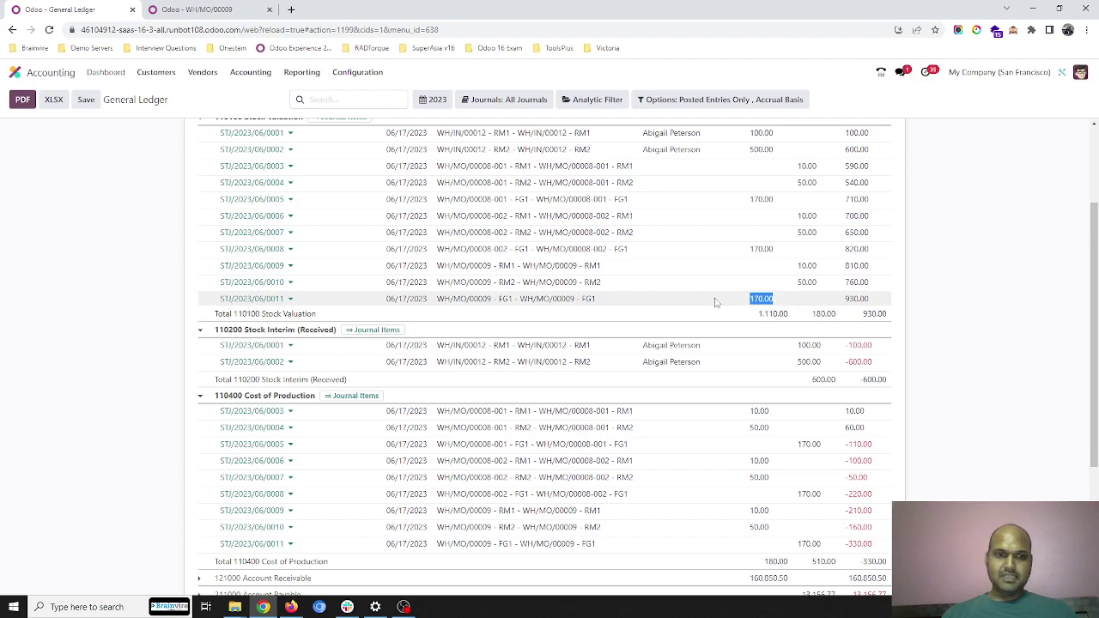
scroll(715, 302, down, 4)
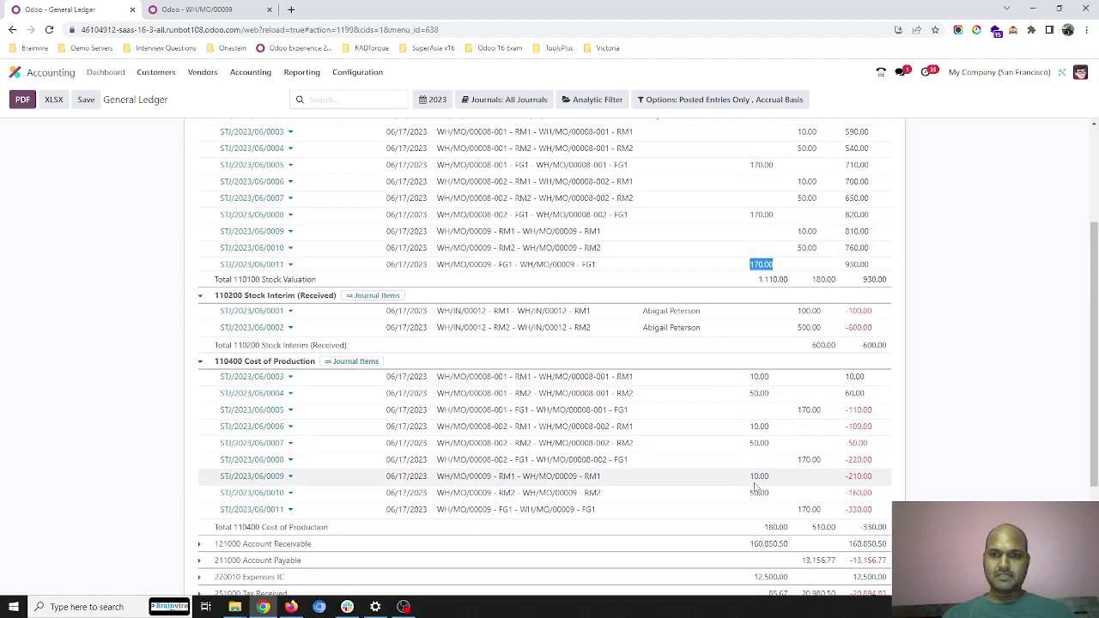
scroll(756, 486, up, 2)
scroll(756, 486, down, 2)
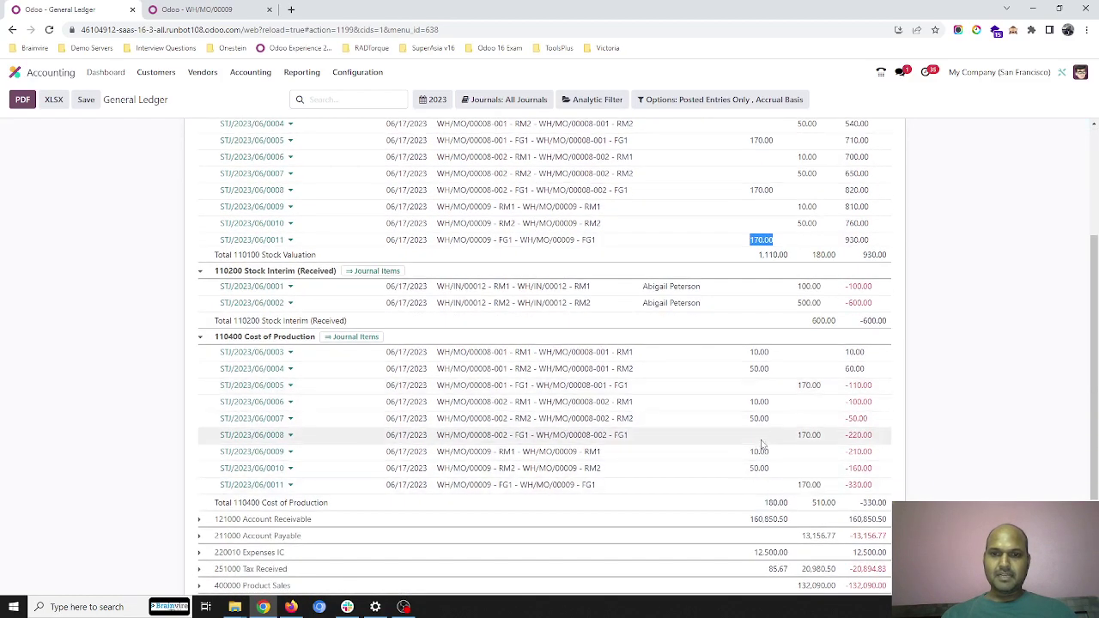
double_click(807, 484)
scroll(753, 485, up, 1)
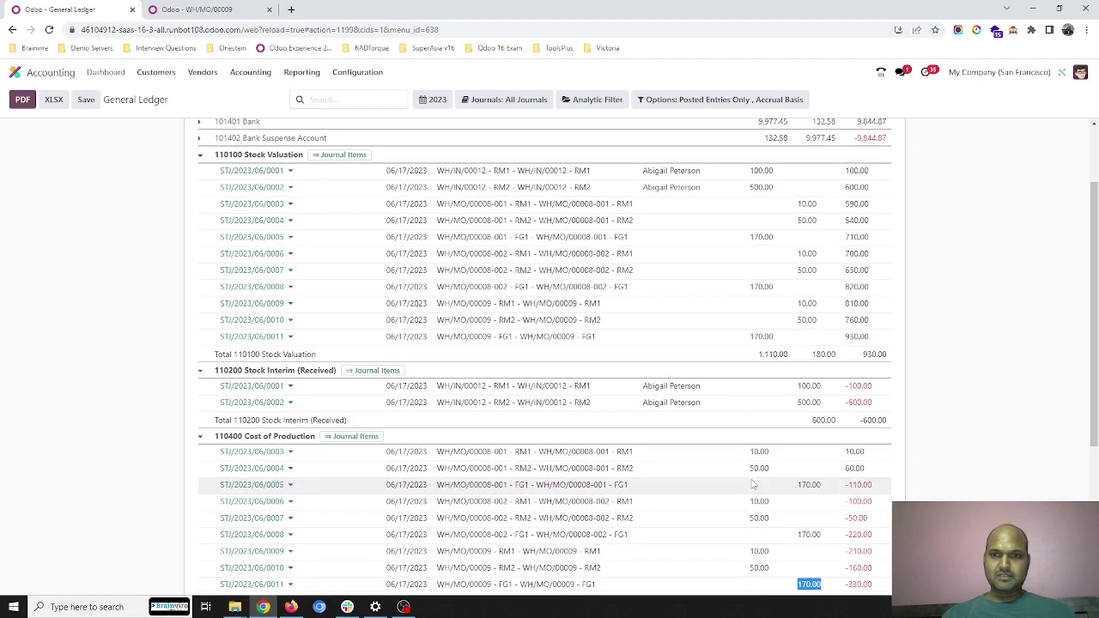
scroll(753, 484, up, 1)
scroll(755, 481, down, 4)
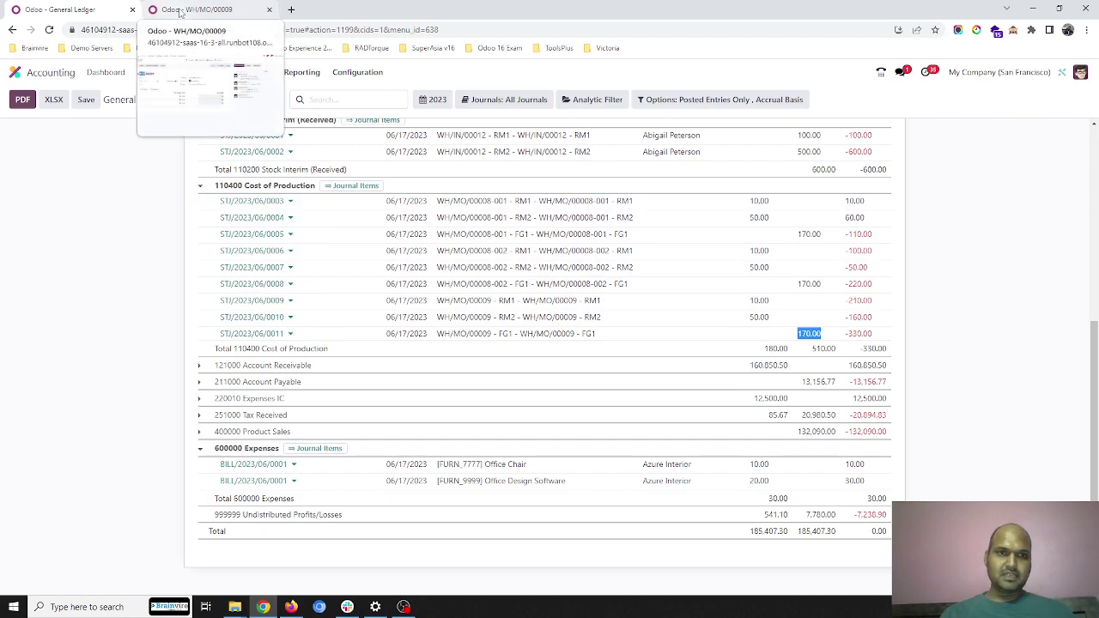
Step: Collapse the 110400 Cost of Production and 110100 Stock Valuation ledger sections
click(281, 190)
scroll(263, 287, up, 3)
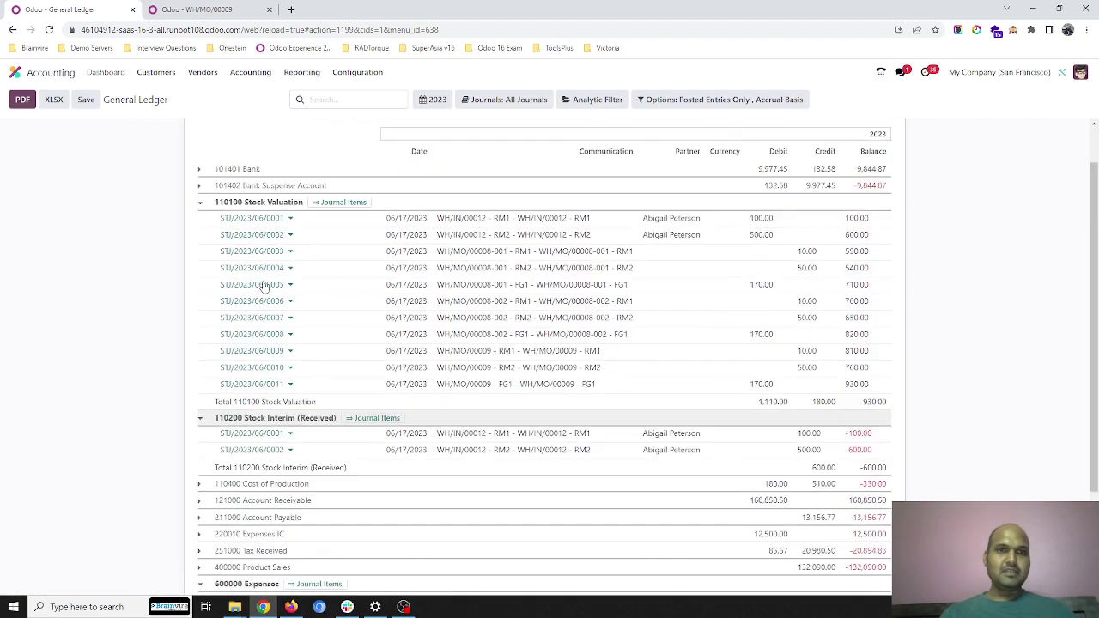
click(258, 252)
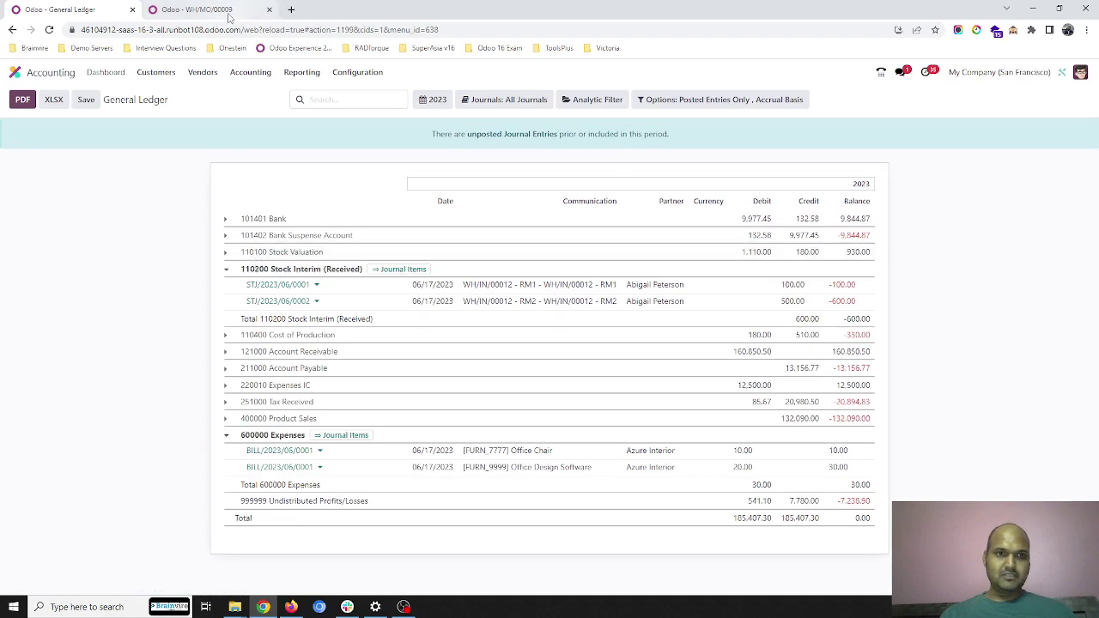
click(225, 10)
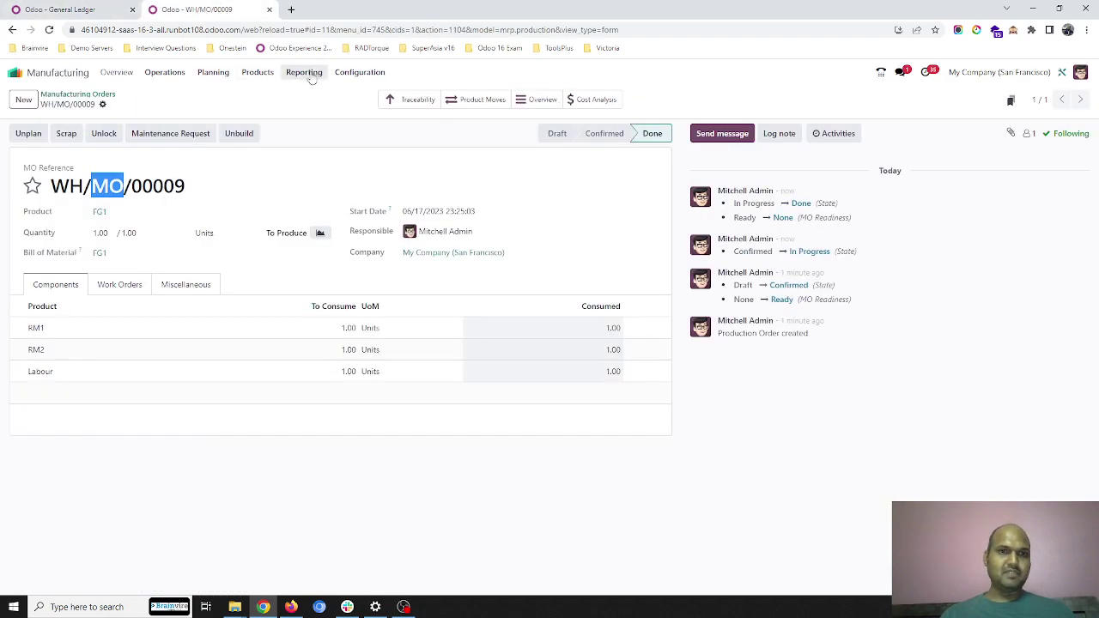
Step: Reopen the Accounting settings at Stock Valuation, showing 110400 Cost of Production as Production Account
click(77, 9)
click(369, 74)
click(380, 99)
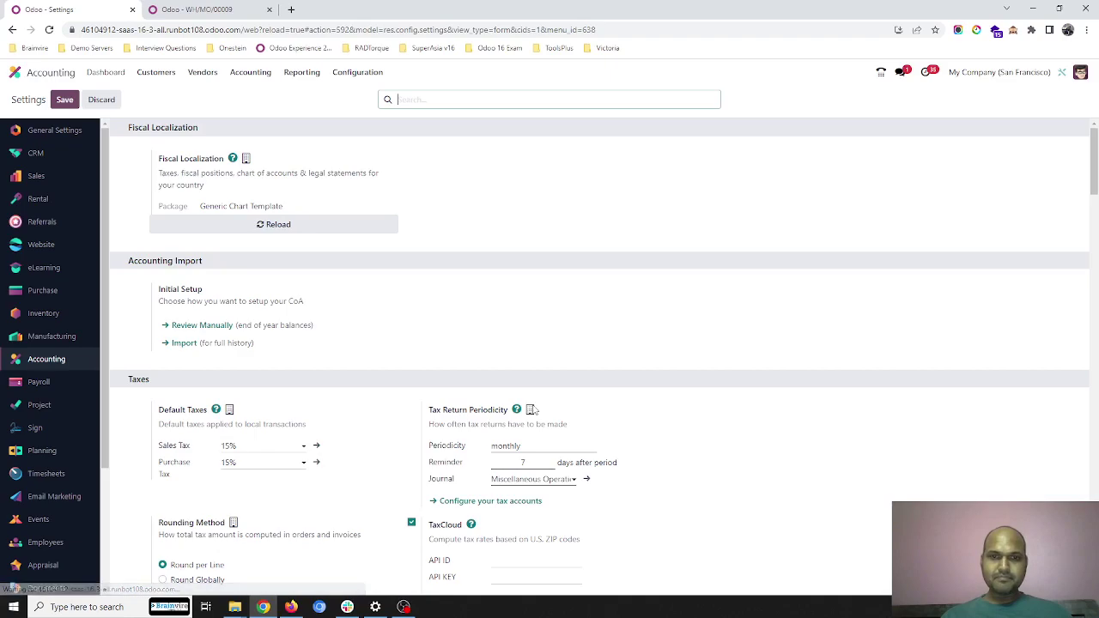
scroll(533, 410, down, 15)
scroll(533, 407, down, 5)
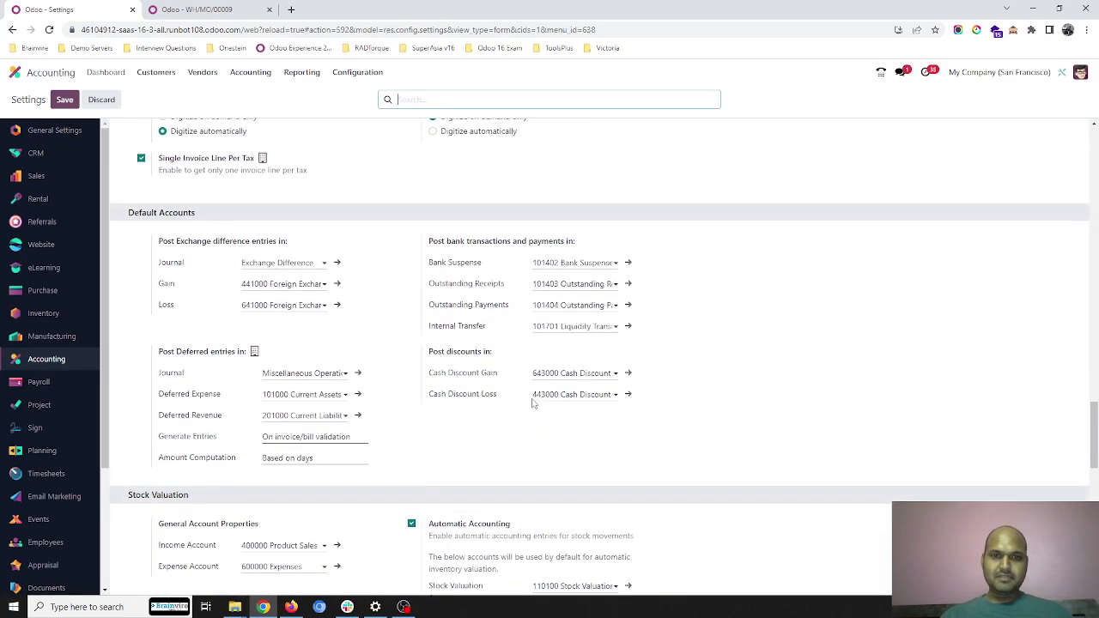
scroll(474, 245, down, 5)
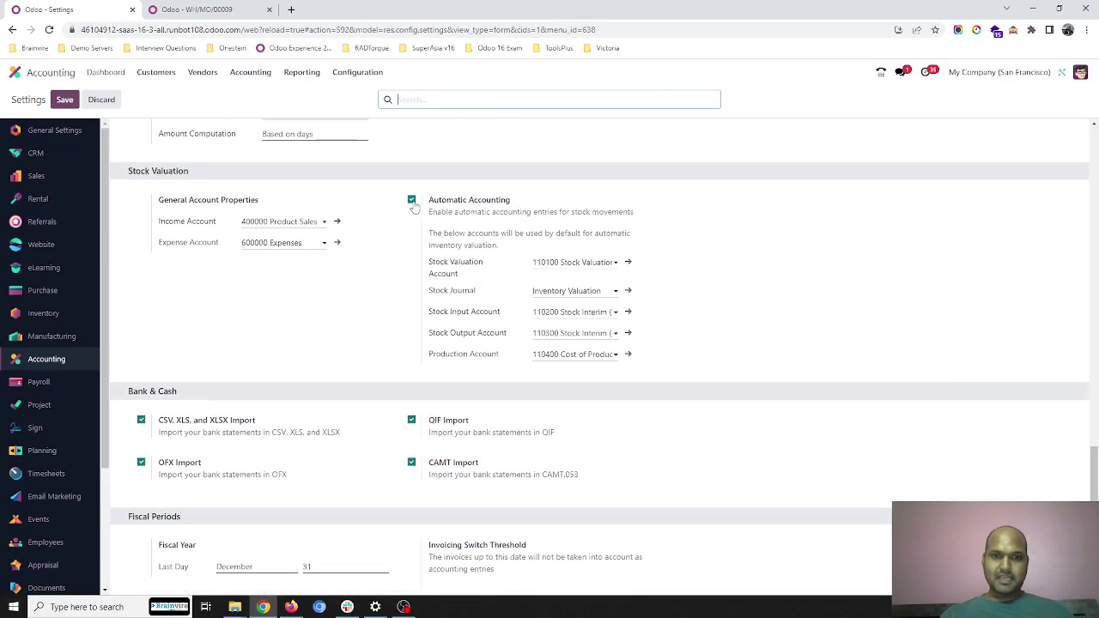